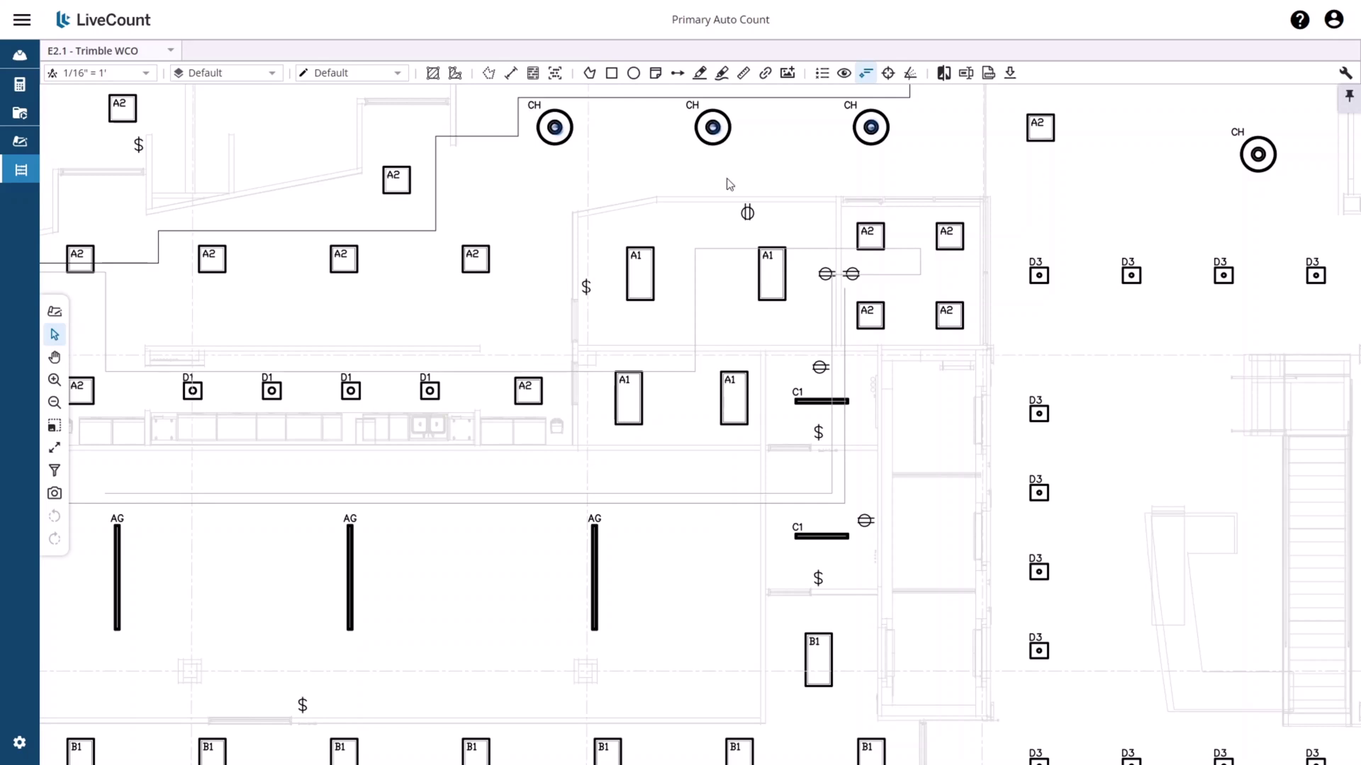
Step: Open the Auto Count panel on sheet E2.1, showing the Primary Auto Count at 72/72
click(559, 80)
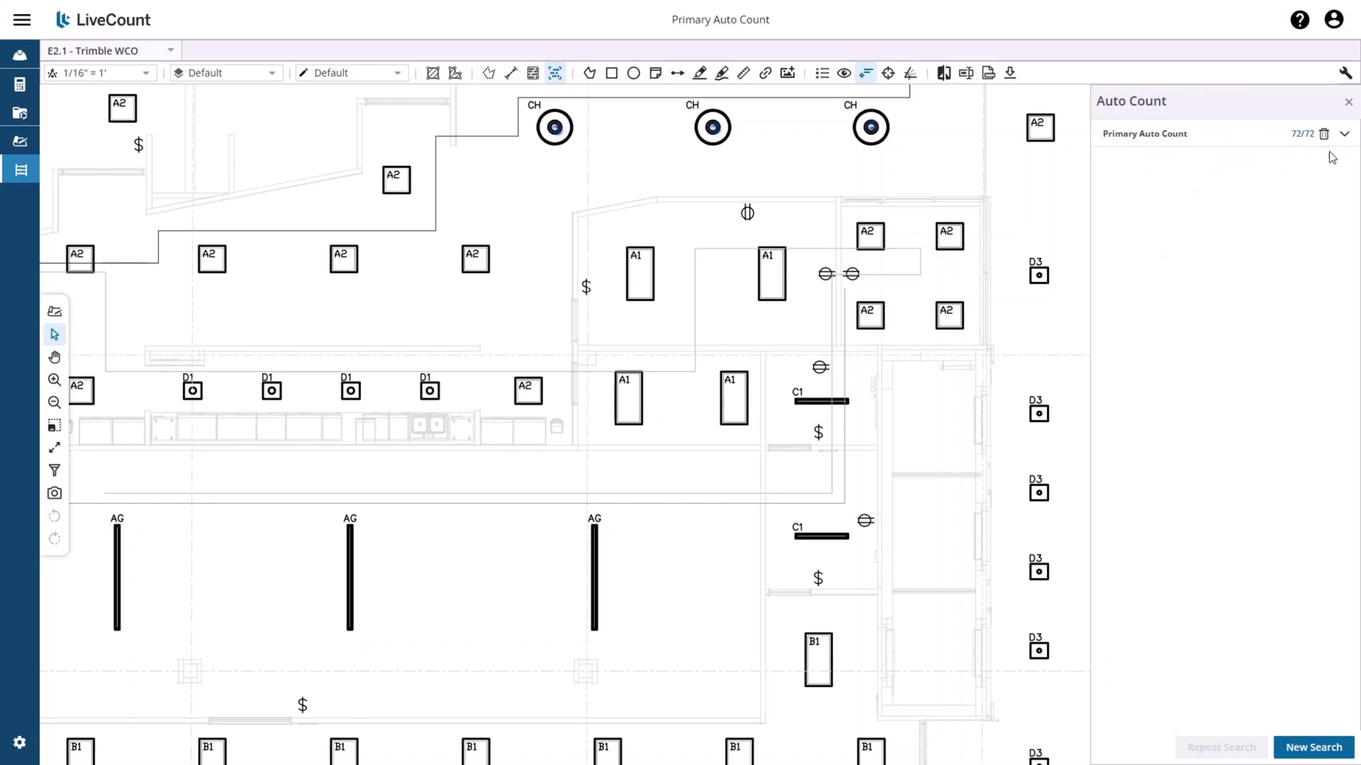
Step: Expand the Primary Auto Count entry to show its 72 uncounted matches at 60% threshold
click(1345, 135)
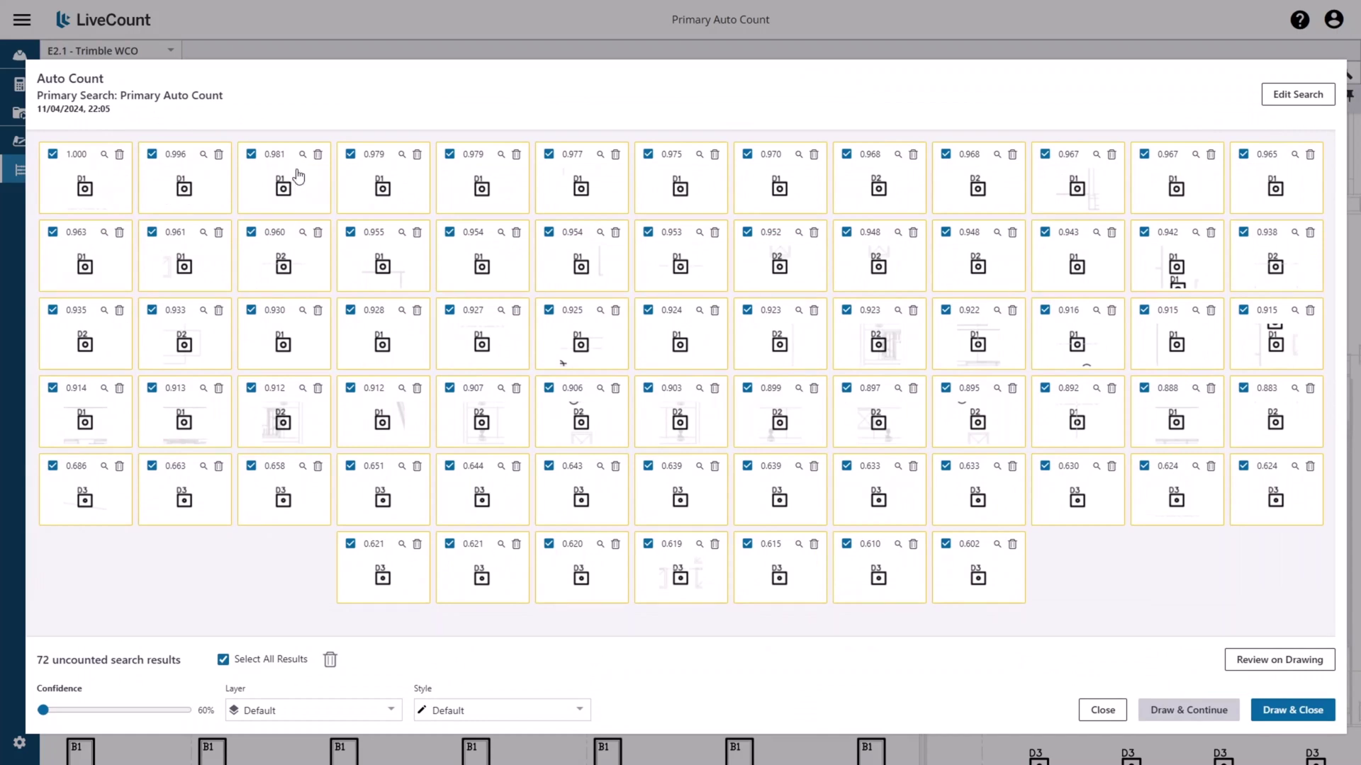
Step: Outline the D of the D1 label as the graphical element for a new secondary search
click(104, 155)
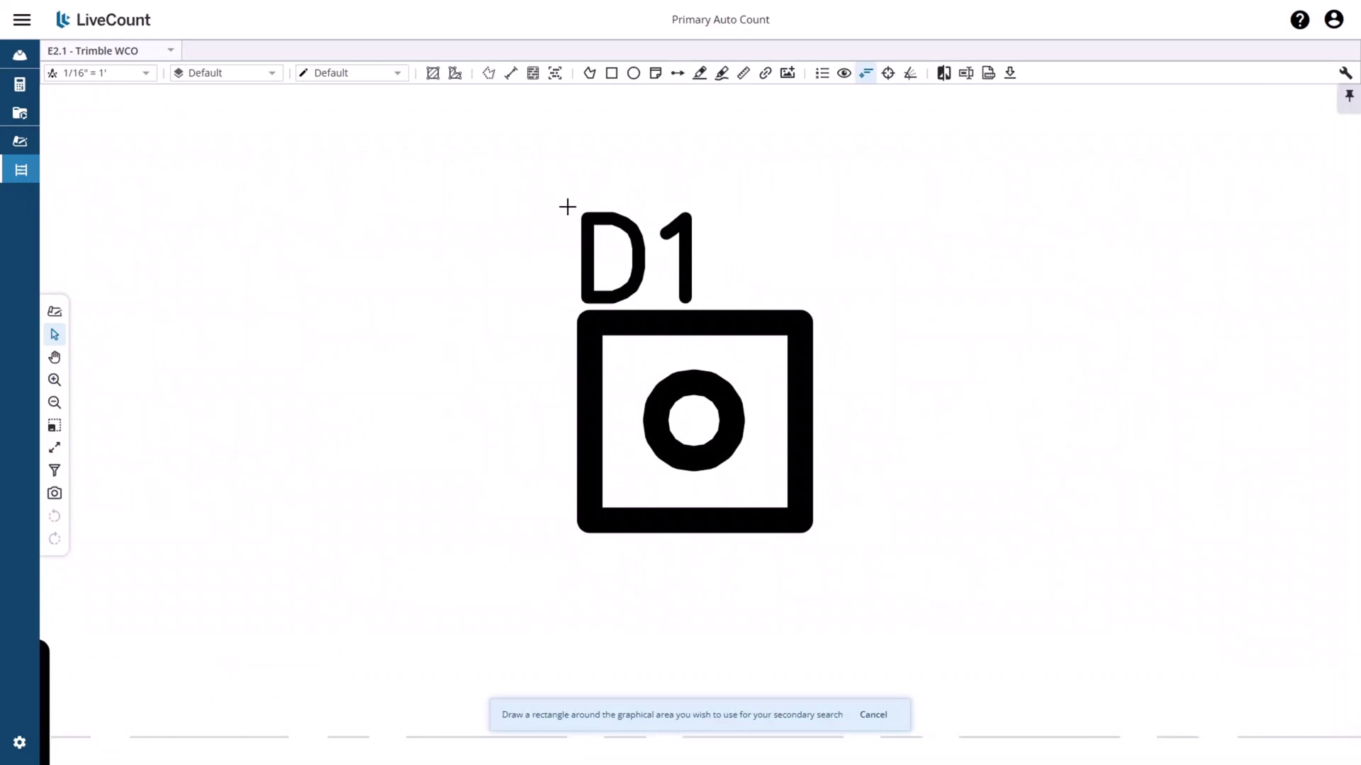
drag(565, 201, 705, 309)
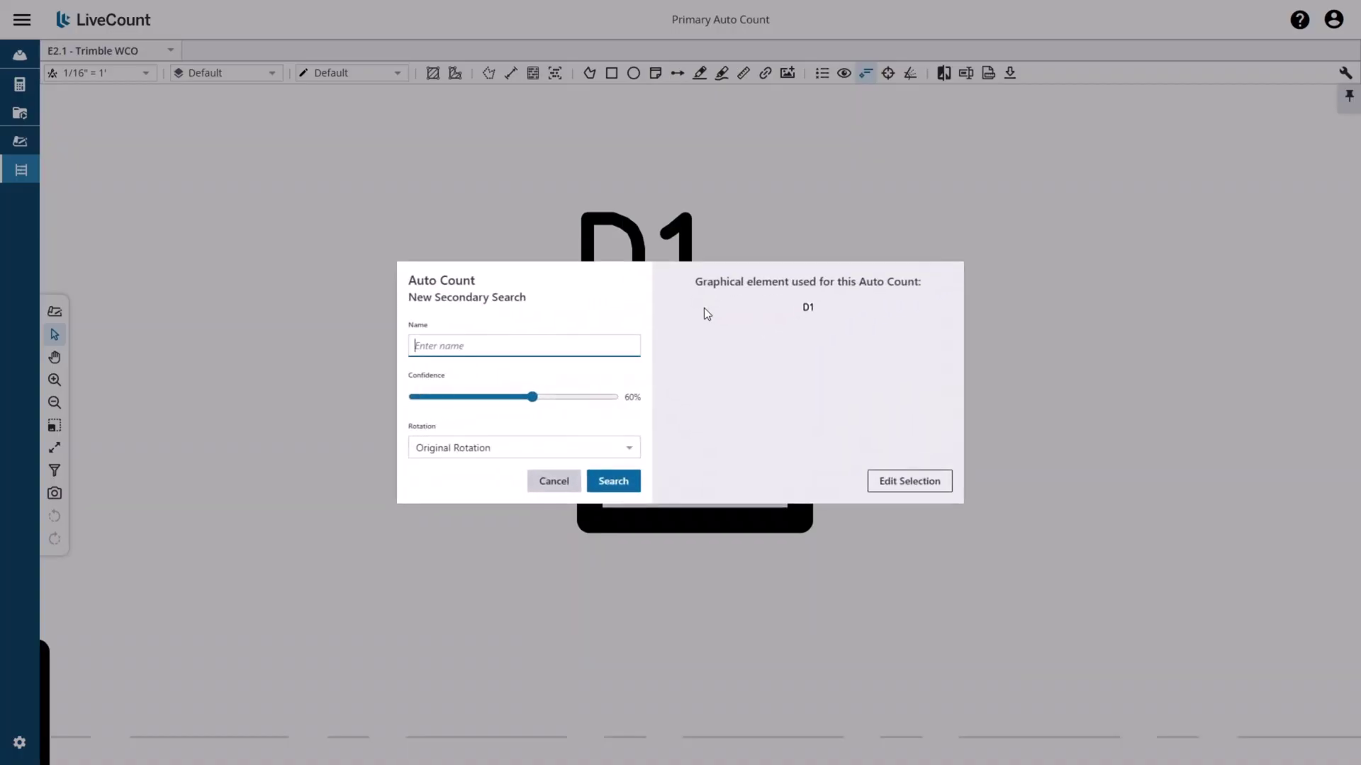
Step: Name the secondary search 'Secondary AC' and set its confidence to 82%
text(Secondary AC)
click(450, 397)
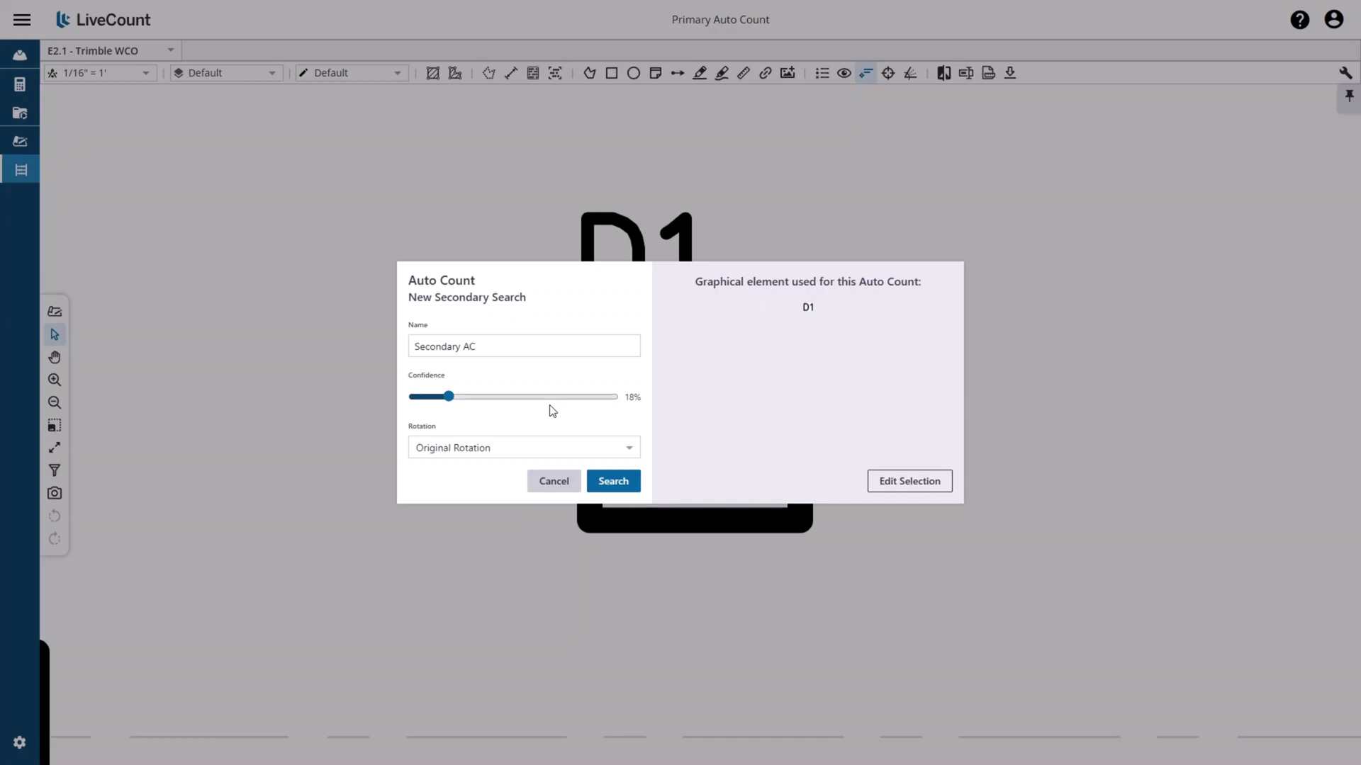
click(576, 397)
click(532, 448)
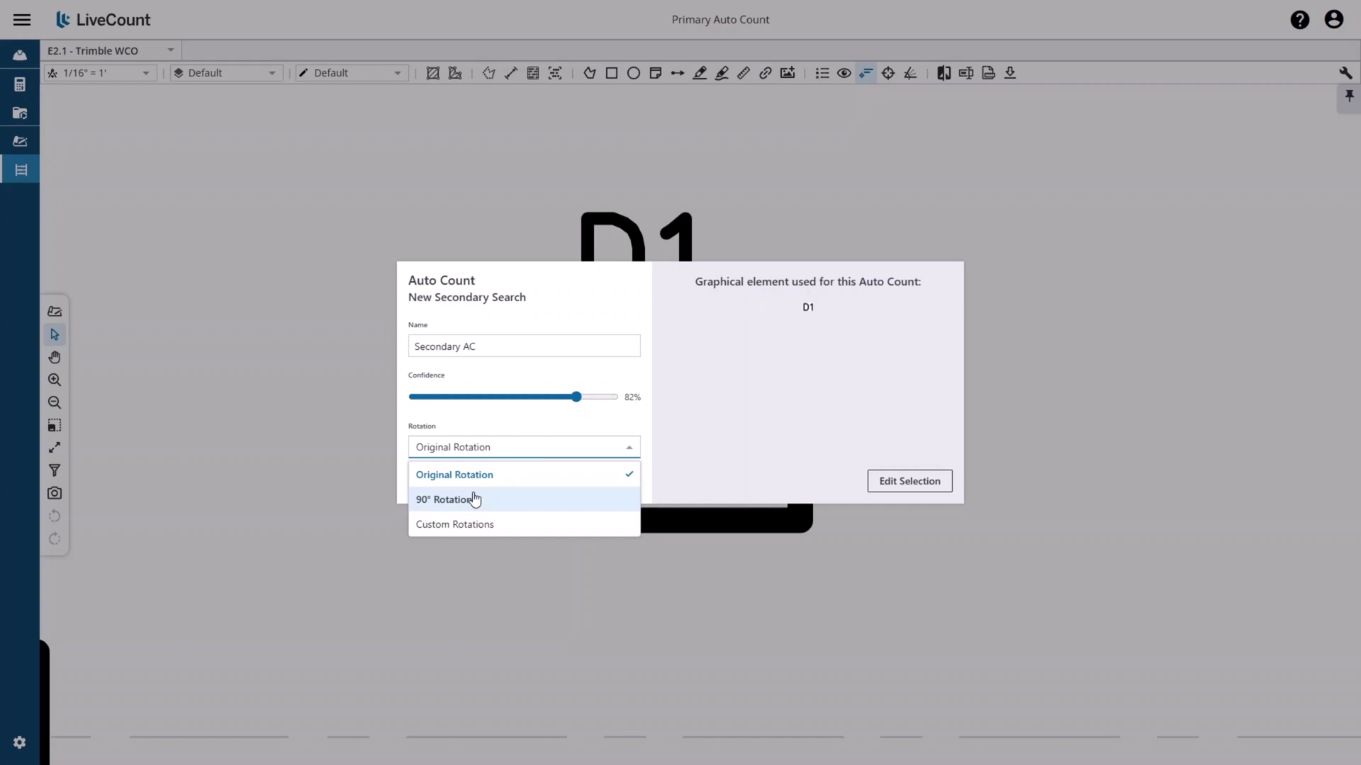
Step: Try Custom Rotations with end 357° and interval 35°, then revert to Original Rotation
click(472, 528)
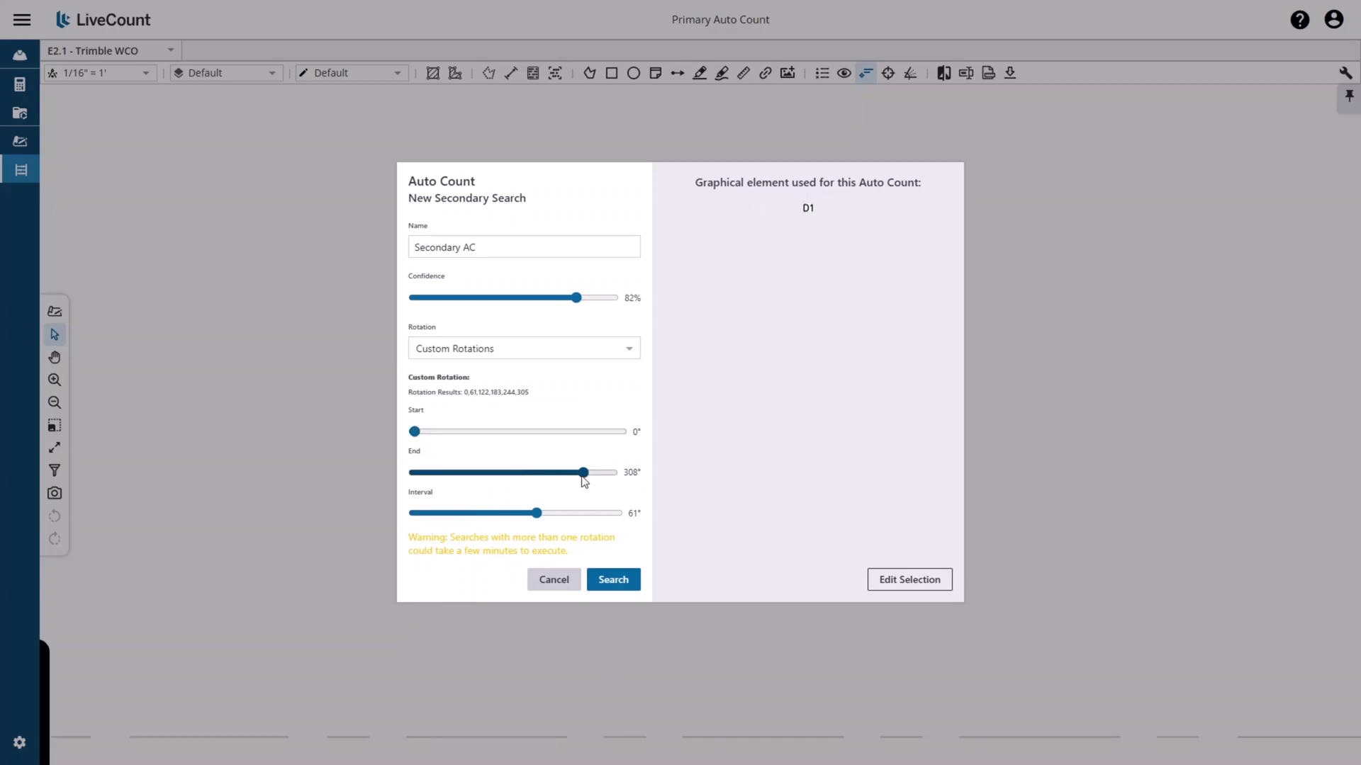
drag(584, 473, 612, 475)
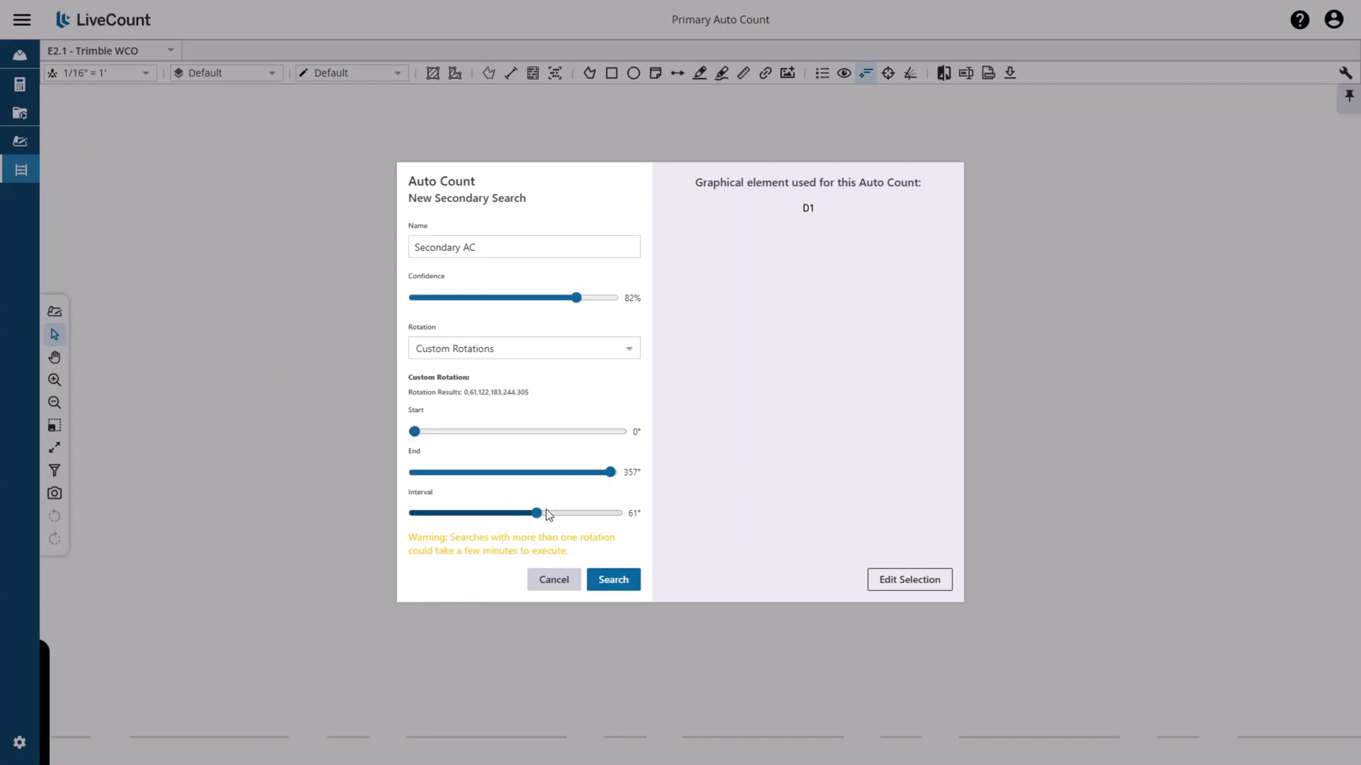
drag(539, 517, 486, 518)
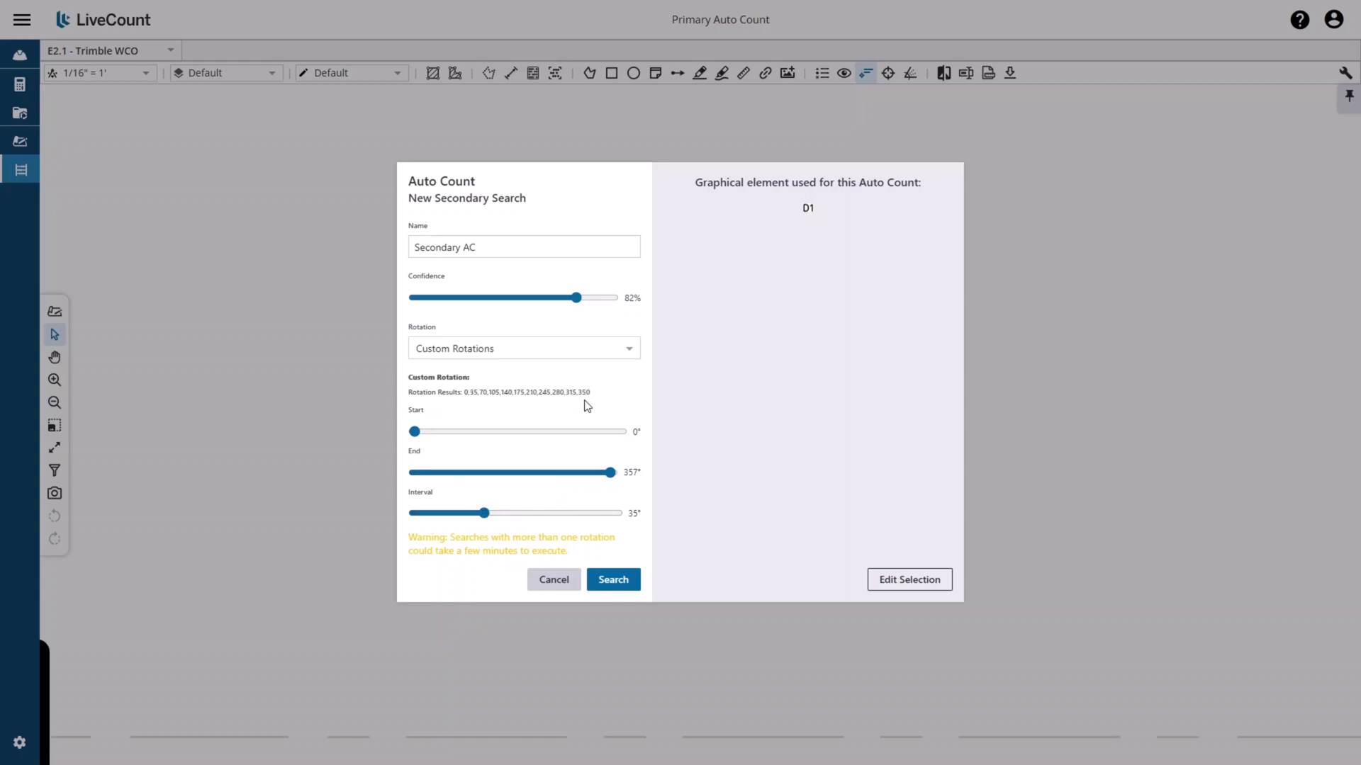
click(563, 354)
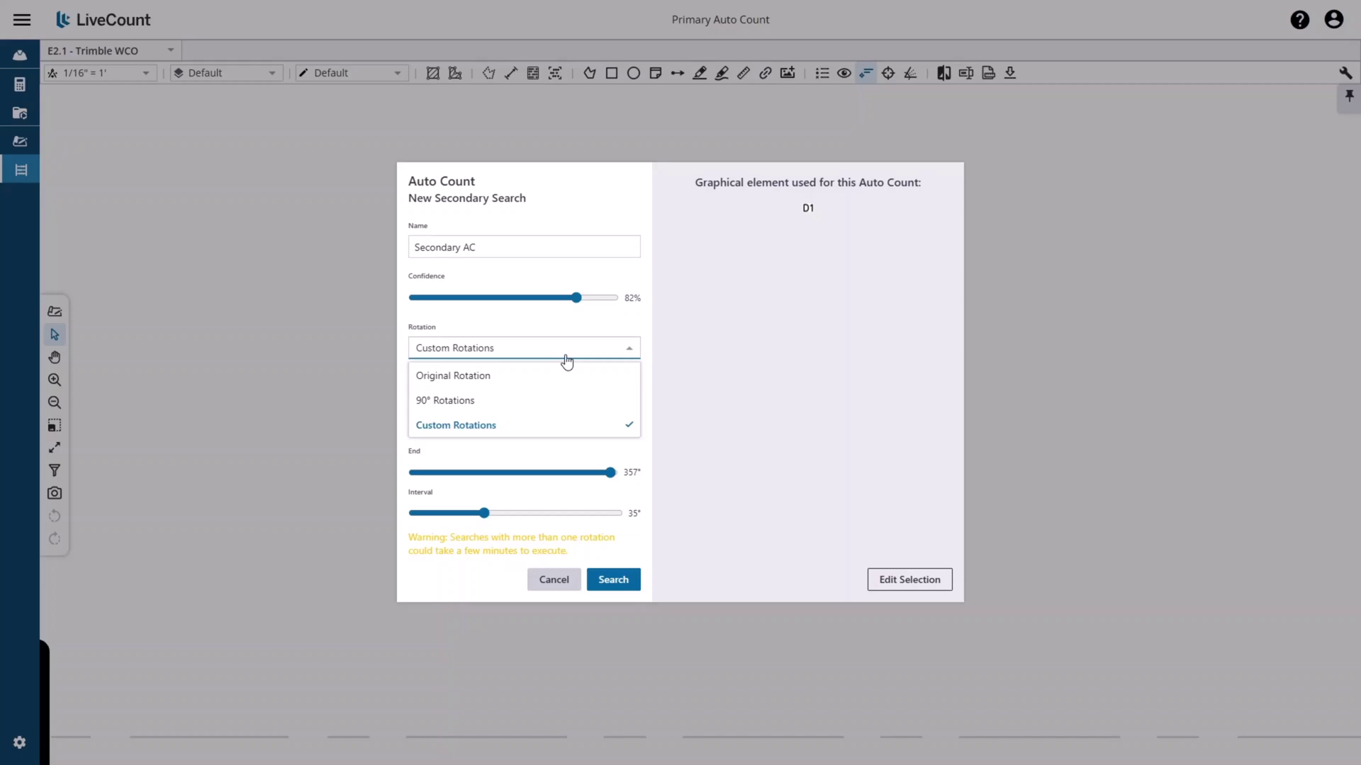
click(539, 376)
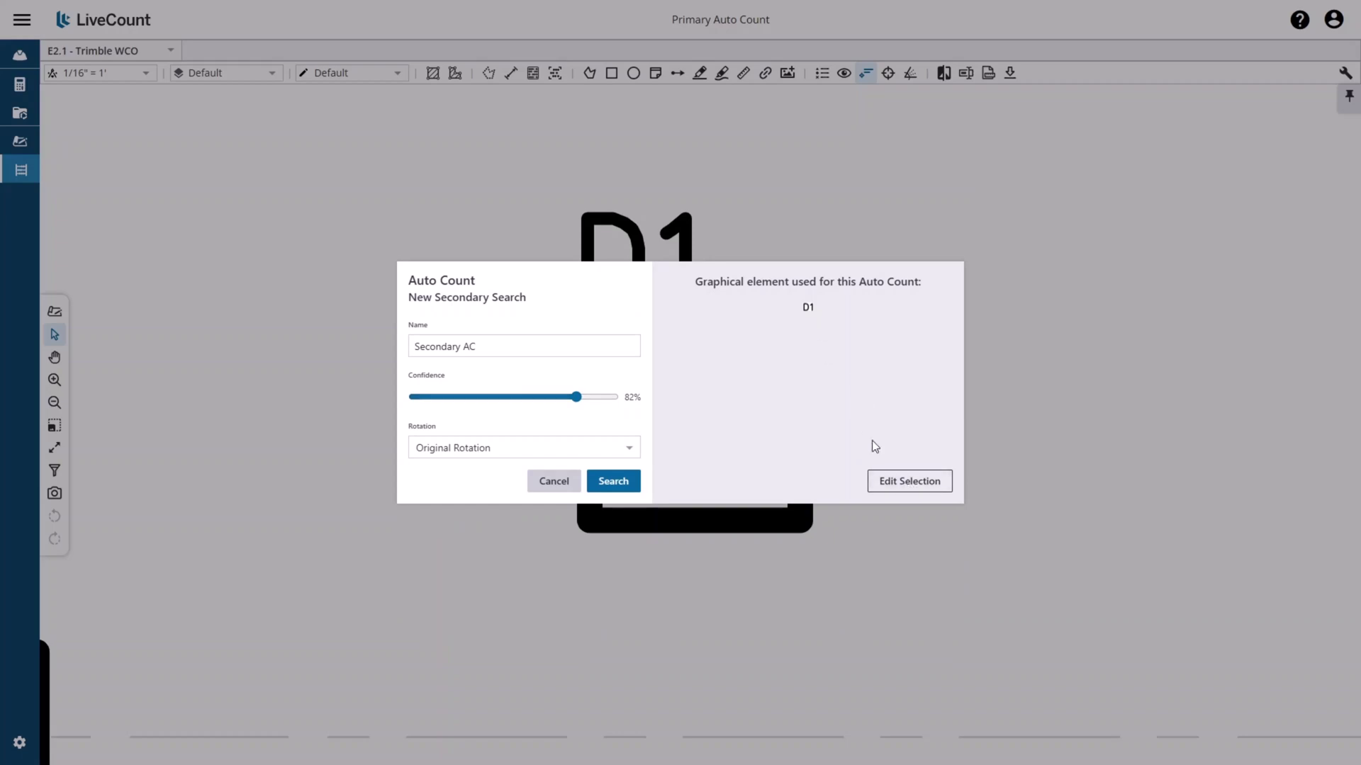
Step: Reselect the whole D1 label, name the search 'Secondary 1', and run it
click(899, 489)
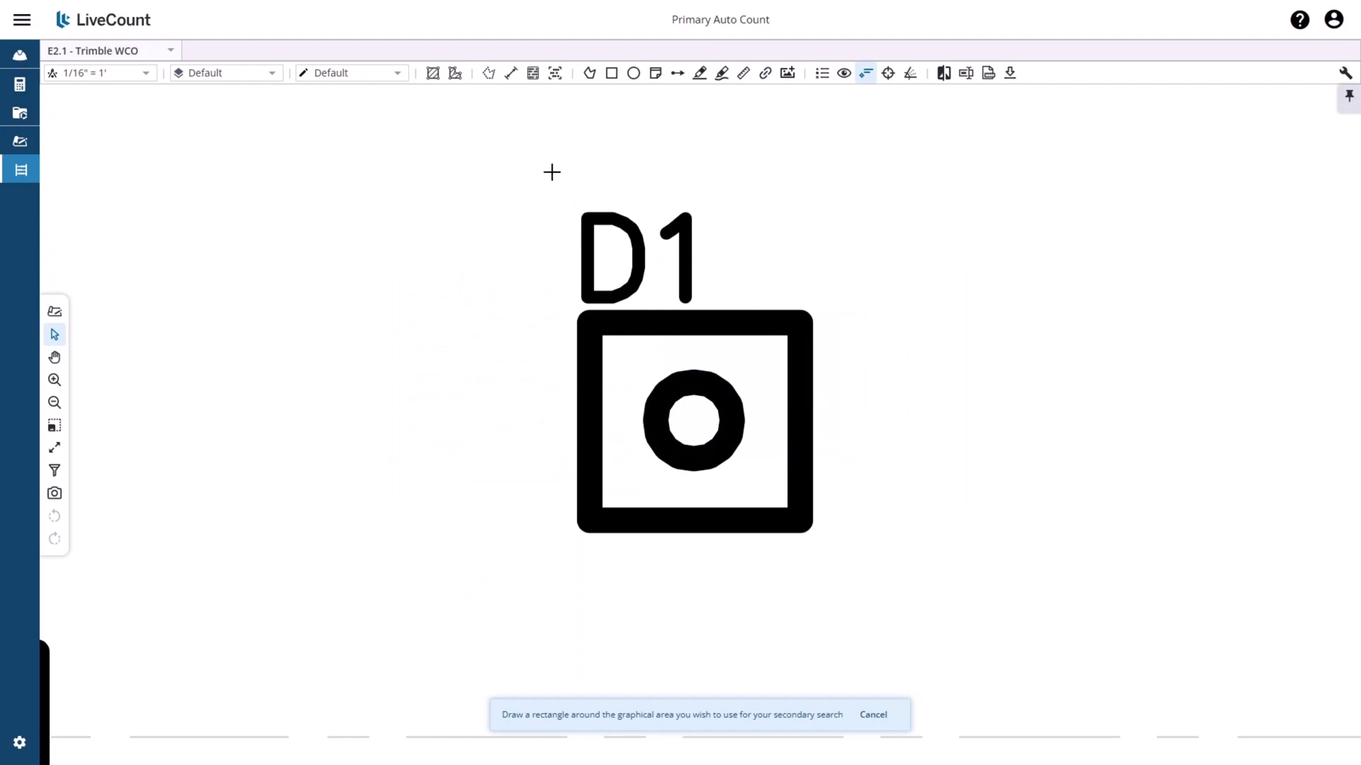
drag(560, 201, 708, 306)
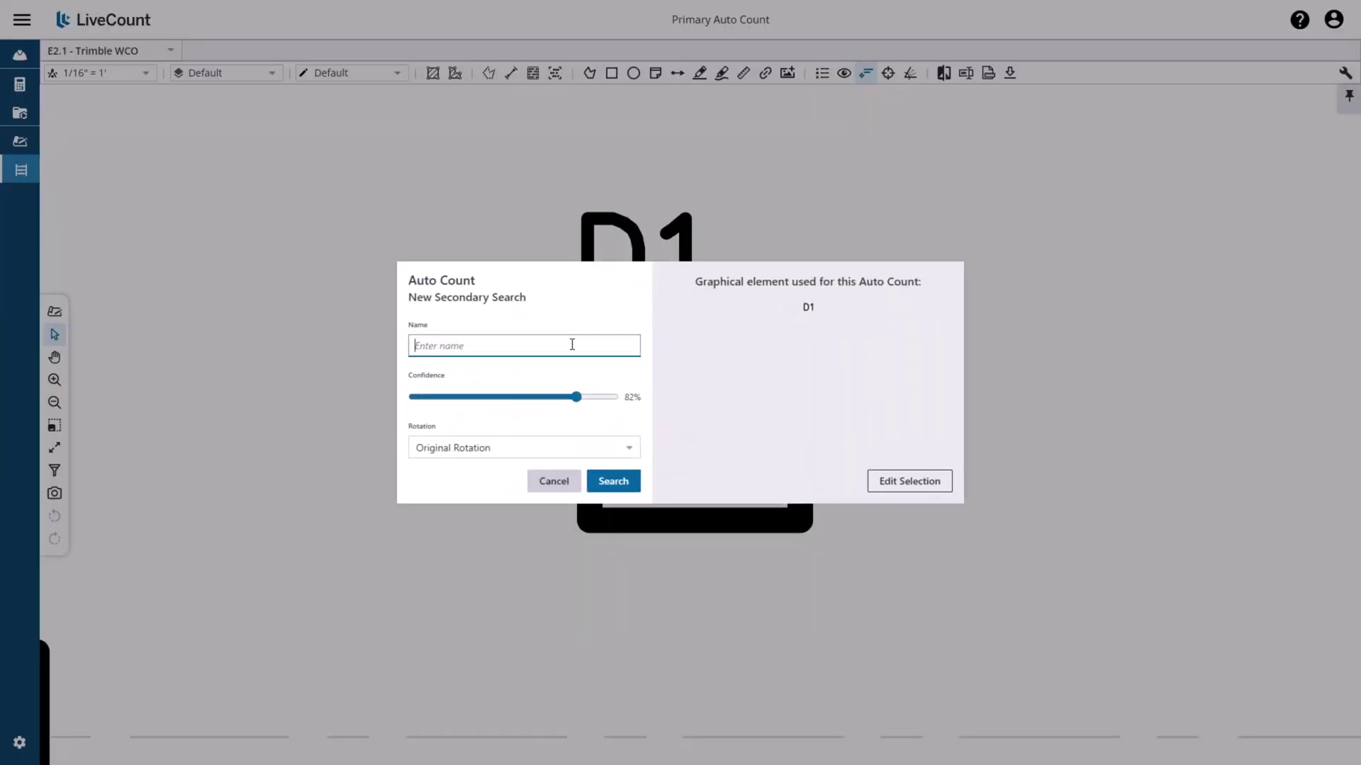
text(Secondary 1)
click(622, 480)
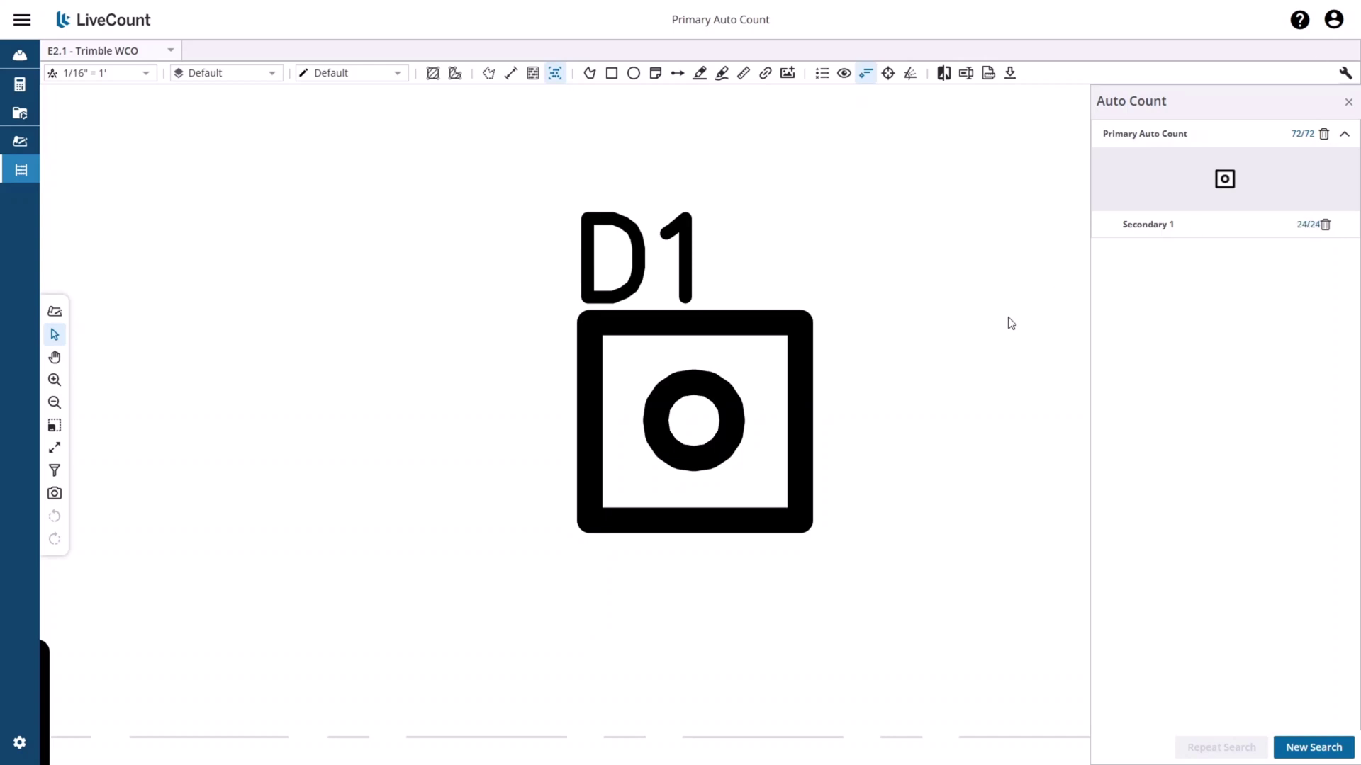
Step: Select the Secondary 1 row to preview its D1 element and 24 matches
click(1159, 236)
Step: Open the Secondary 1 results and uncheck the 1.000, 0.992, 0.990, 0.988, 0.987, 0.928, 0.929, 0.937, 0.938 matches
click(1308, 225)
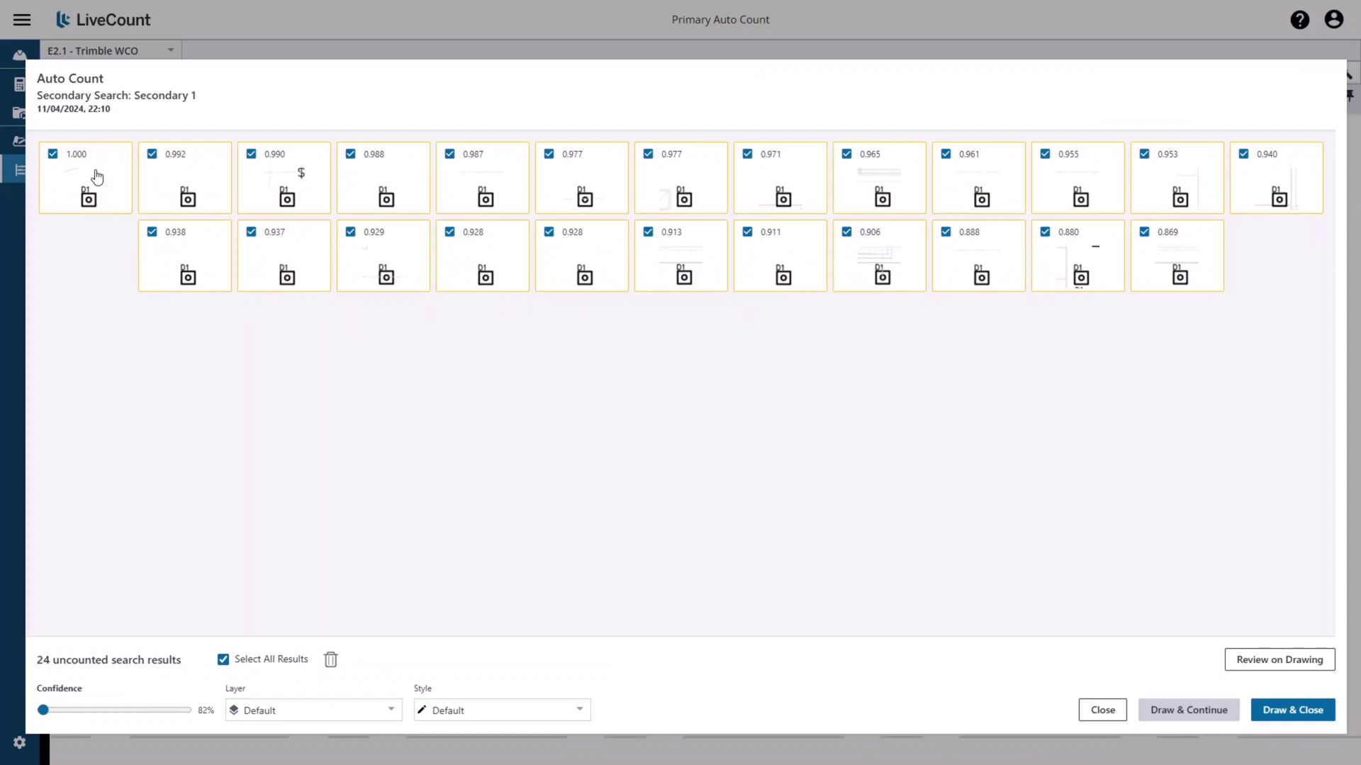
click(97, 177)
click(197, 184)
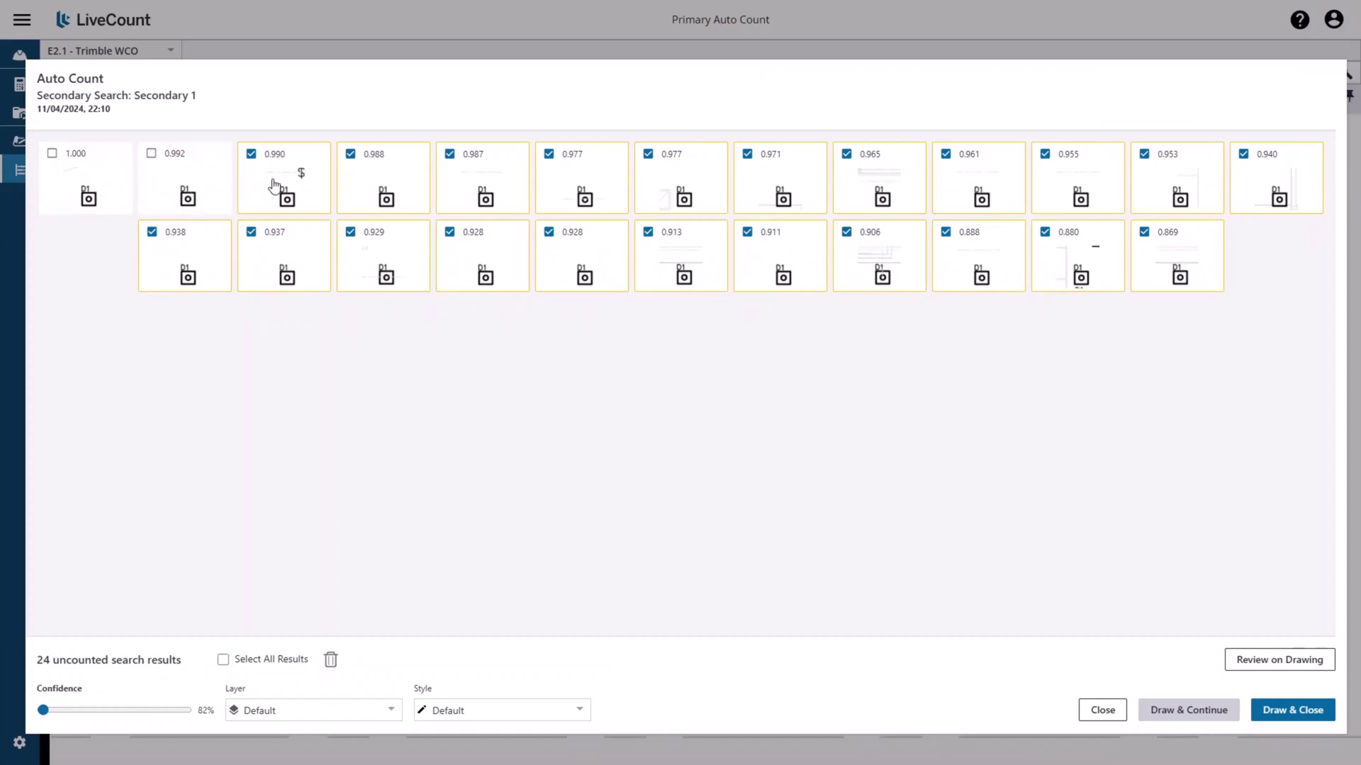
click(272, 185)
click(370, 187)
click(486, 183)
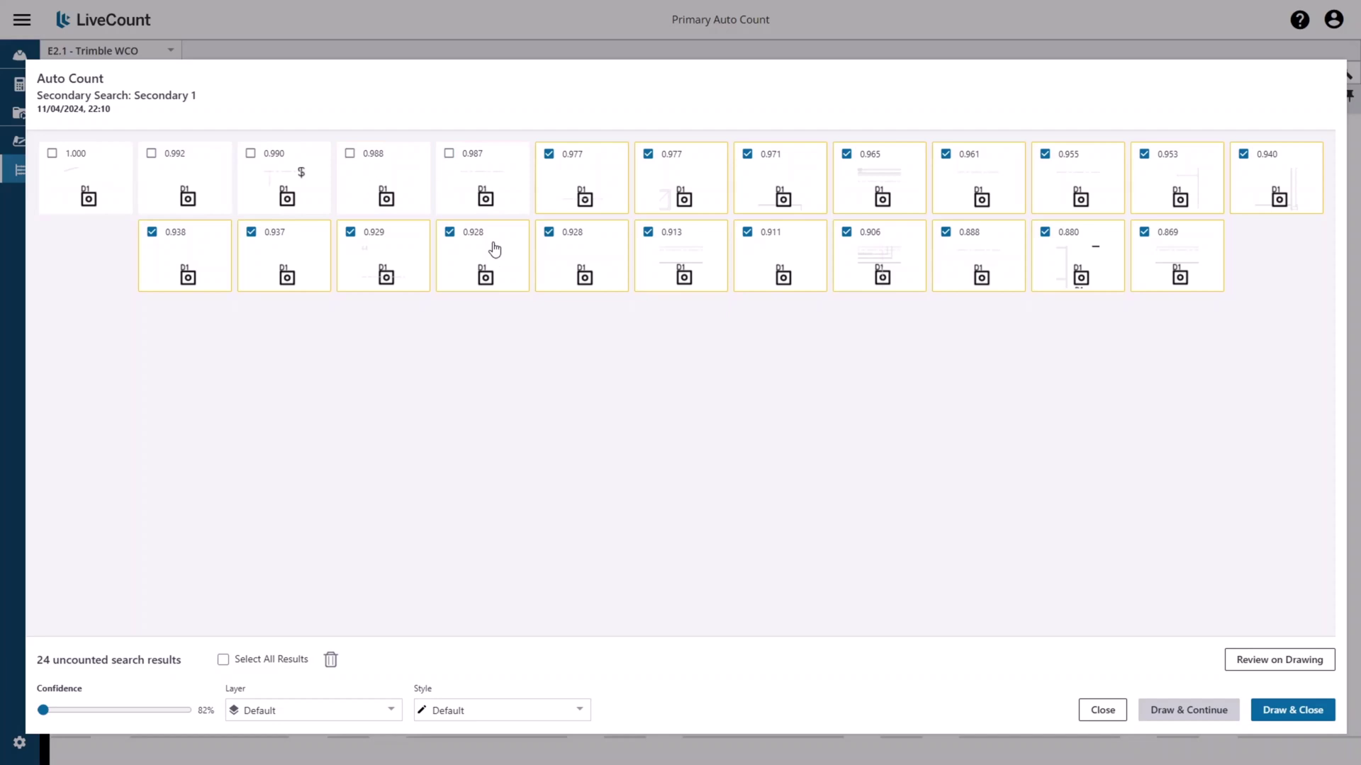
click(491, 255)
click(394, 264)
click(266, 262)
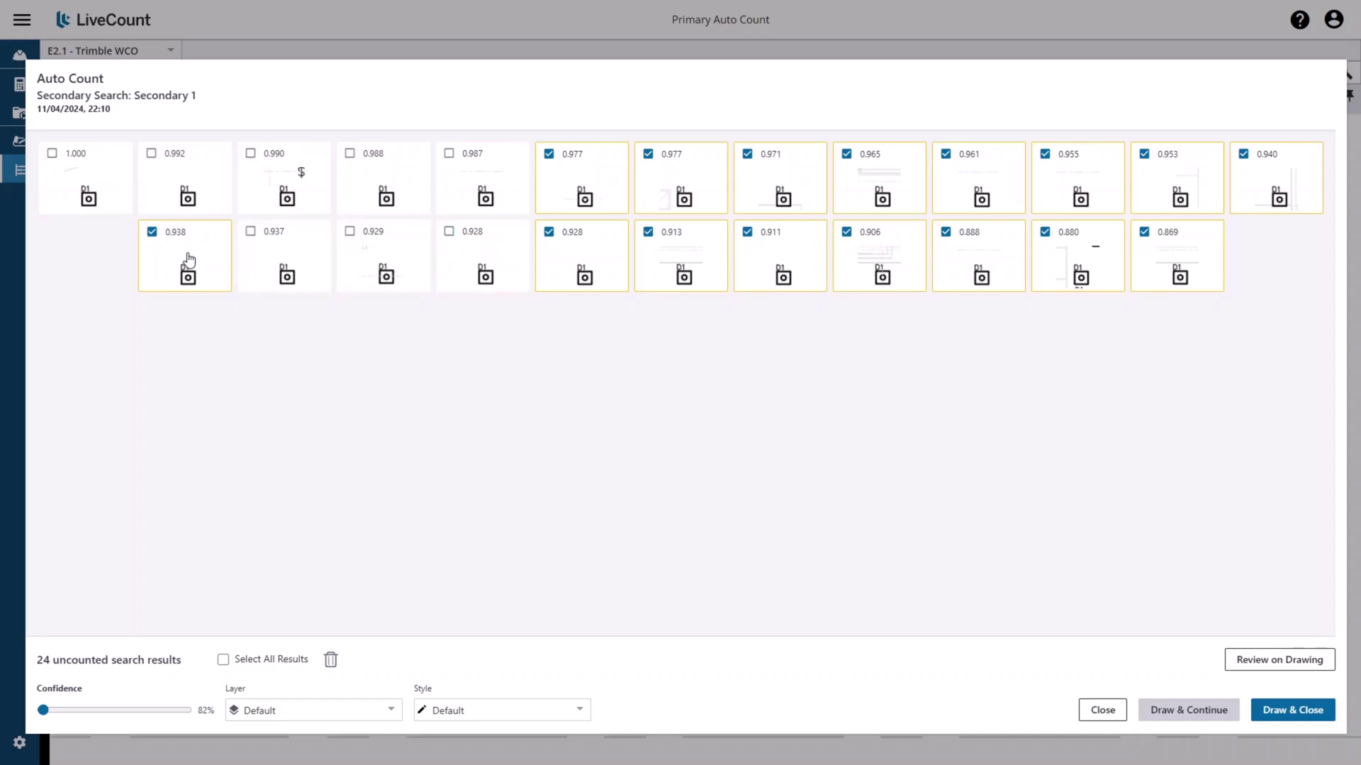
click(191, 261)
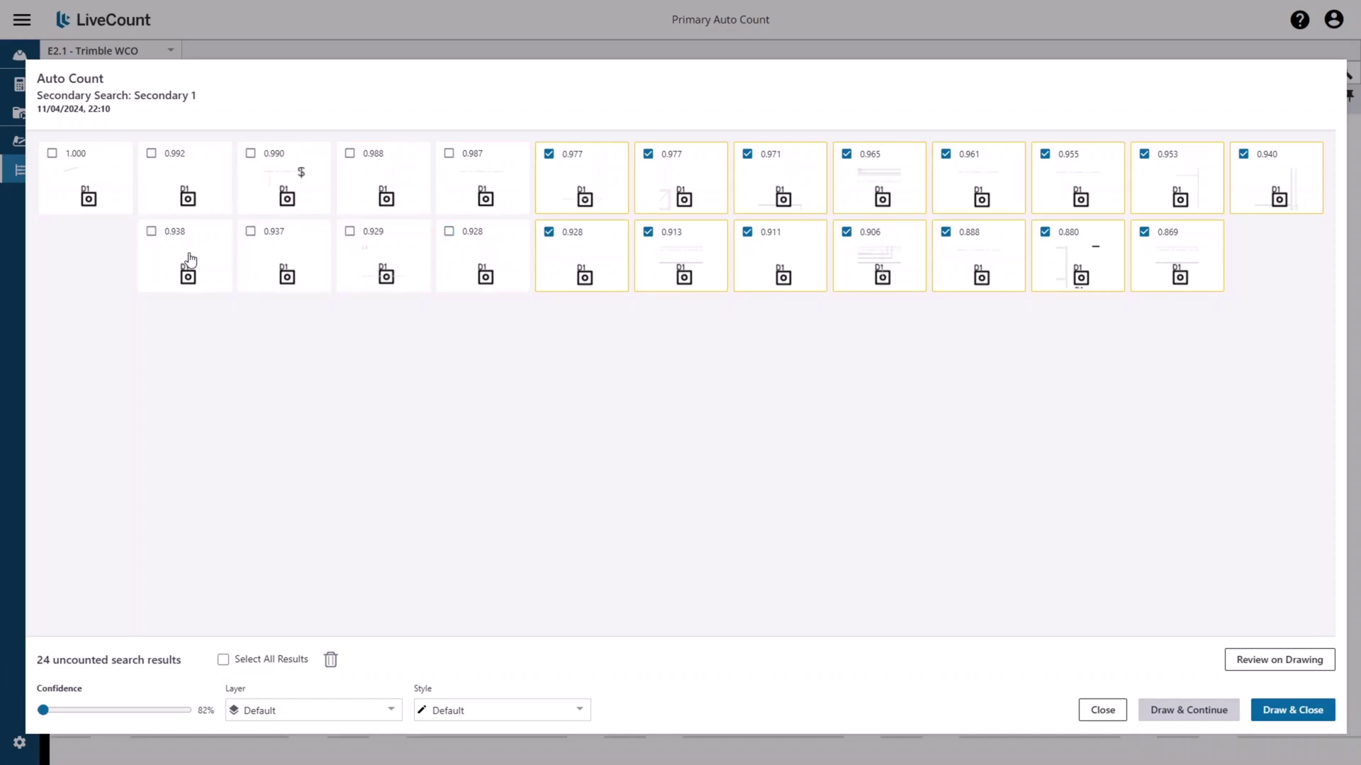
Step: Re-check the 0.929, 0.988 and 0.990 matches, leaving 18 of 24 selected
click(402, 263)
click(392, 185)
click(284, 190)
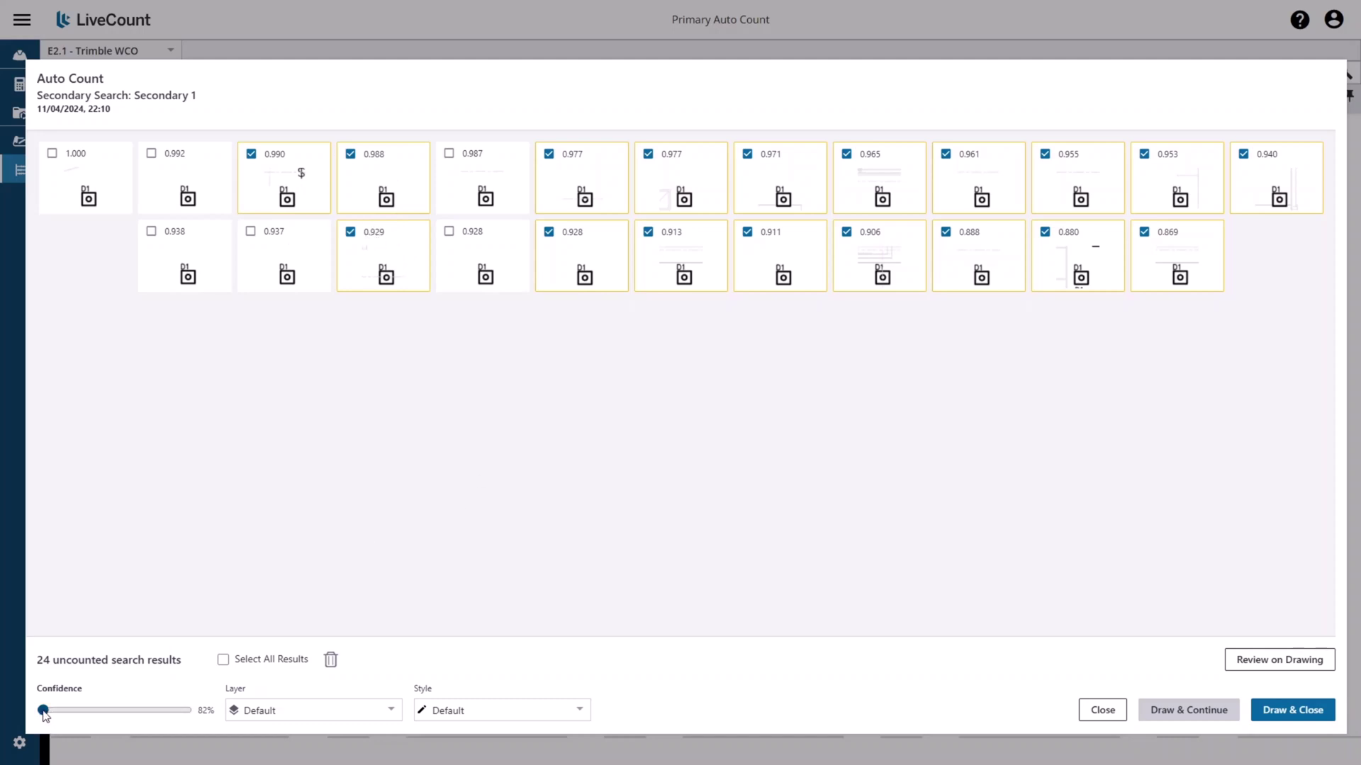
Step: At a 95% threshold, count the 8 checked results on the Lighting layer, then review on the drawing
drag(43, 711, 164, 708)
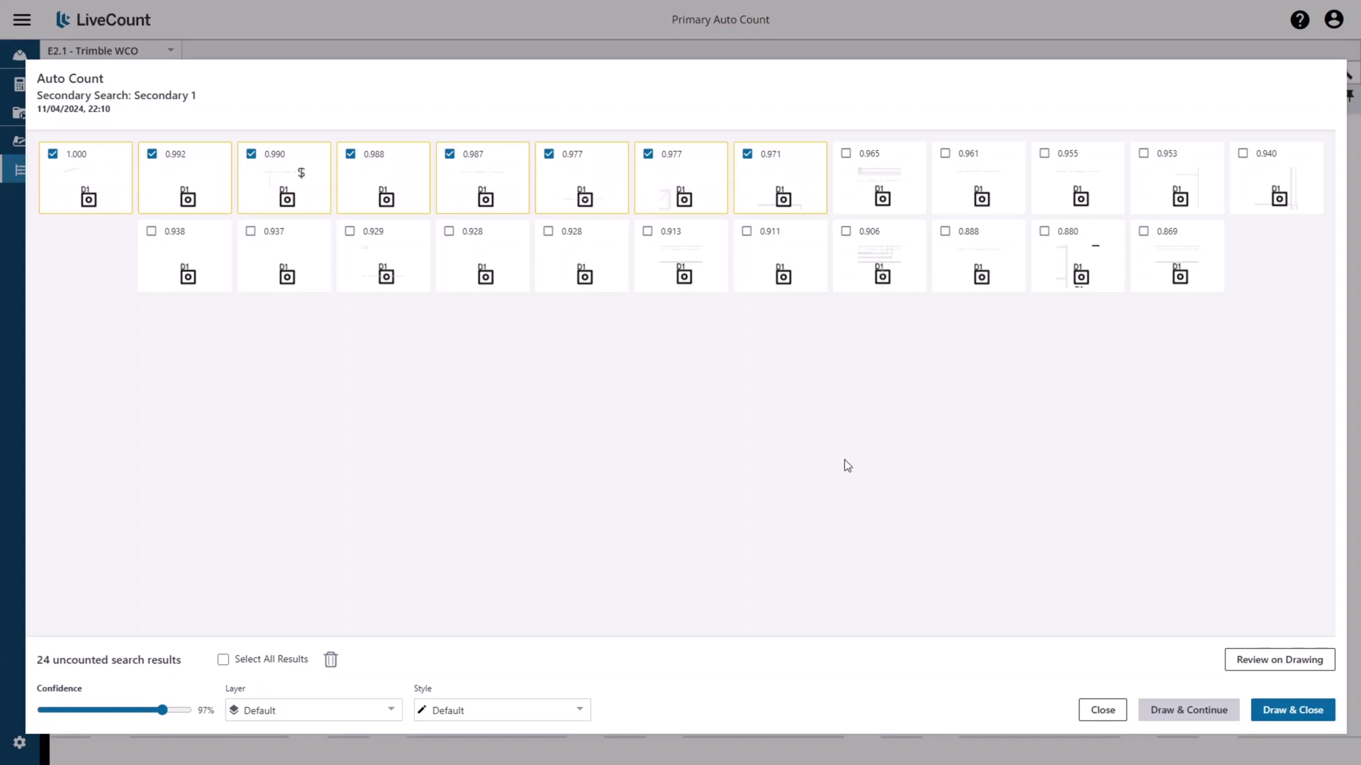
click(354, 711)
click(364, 669)
click(1175, 718)
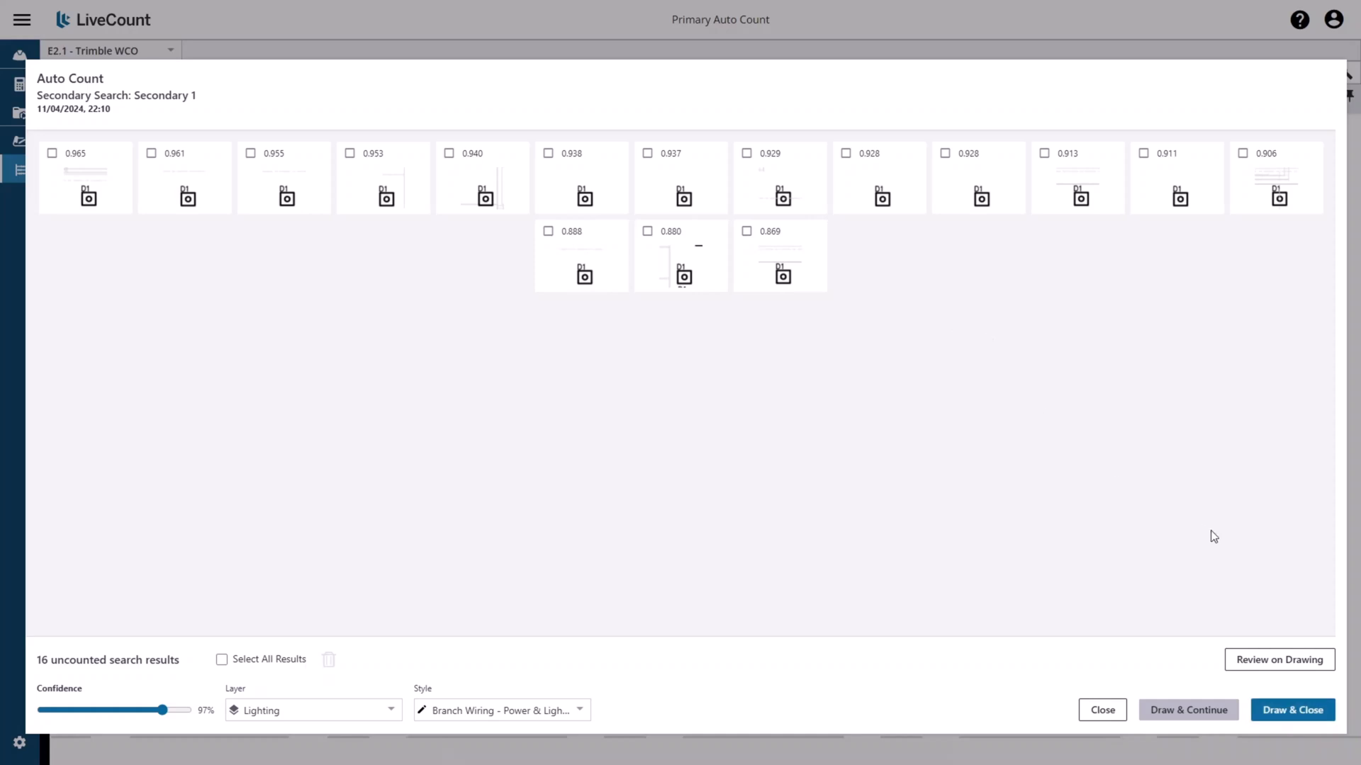
click(1240, 661)
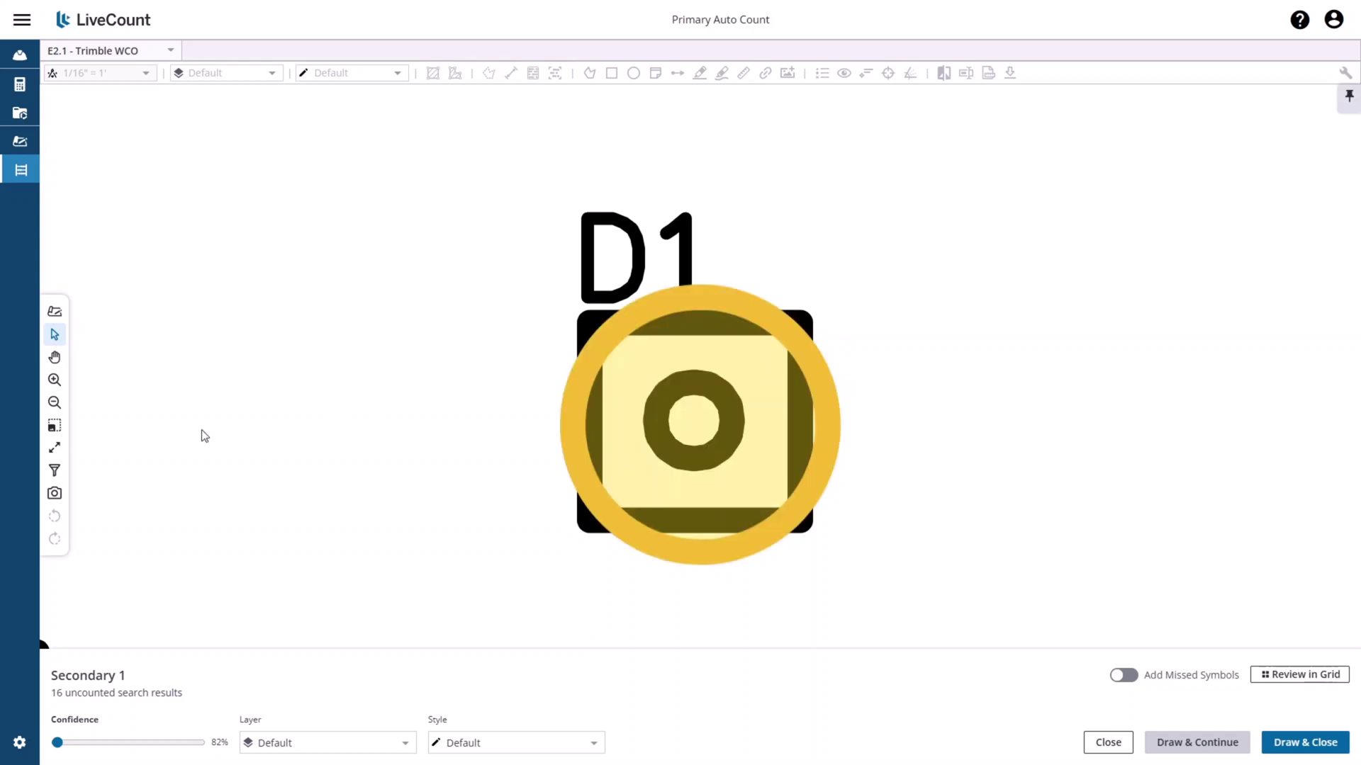
Step: Fit the plan to view and accept the left D1 in the small room and the first along the counter
click(54, 425)
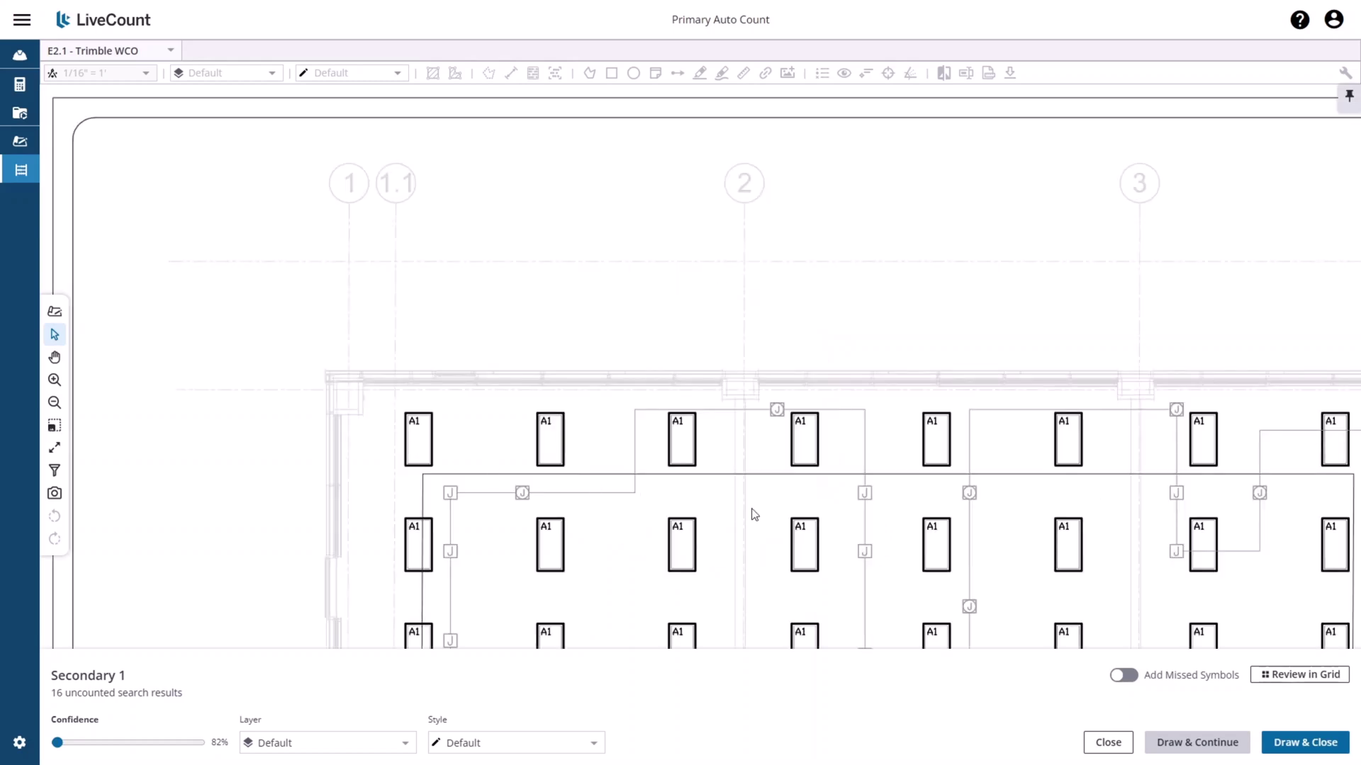
scroll(753, 513, down, 5)
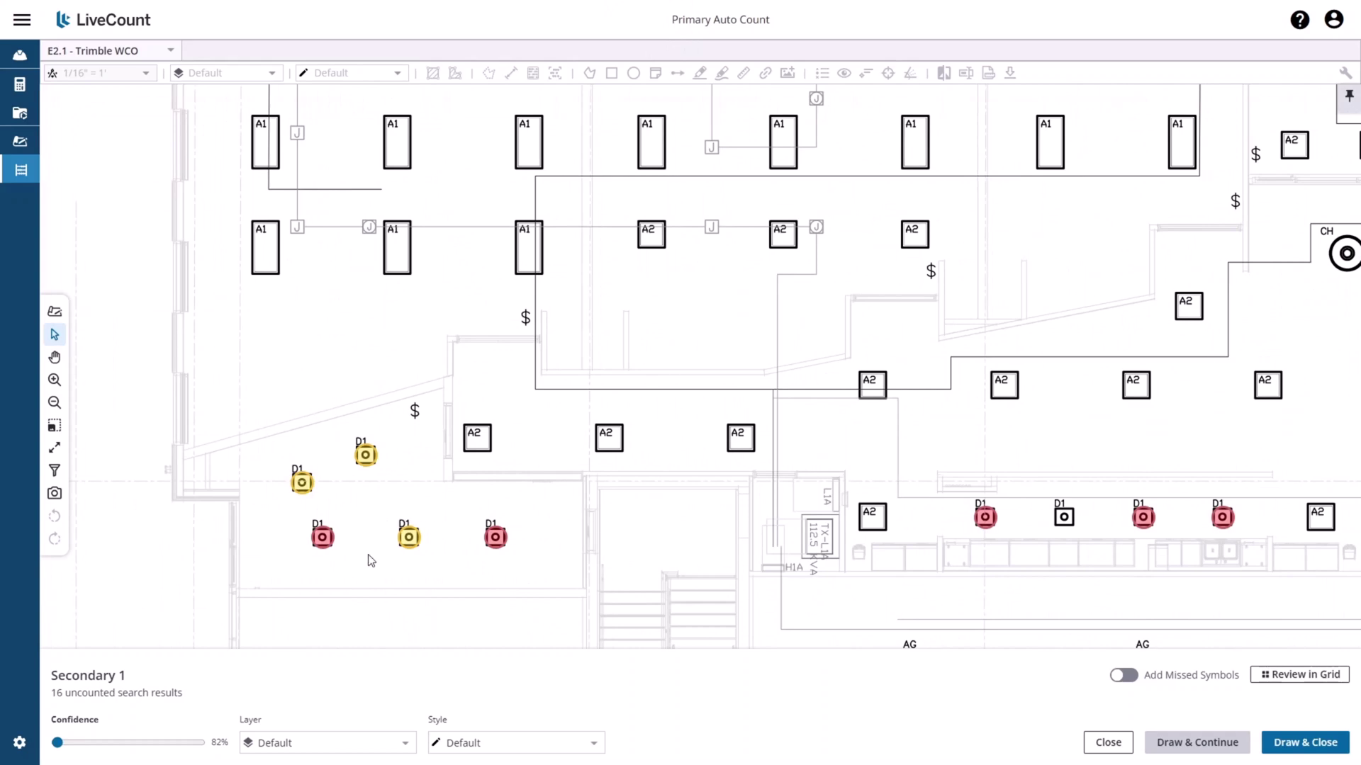
click(319, 536)
click(320, 536)
click(322, 539)
click(495, 538)
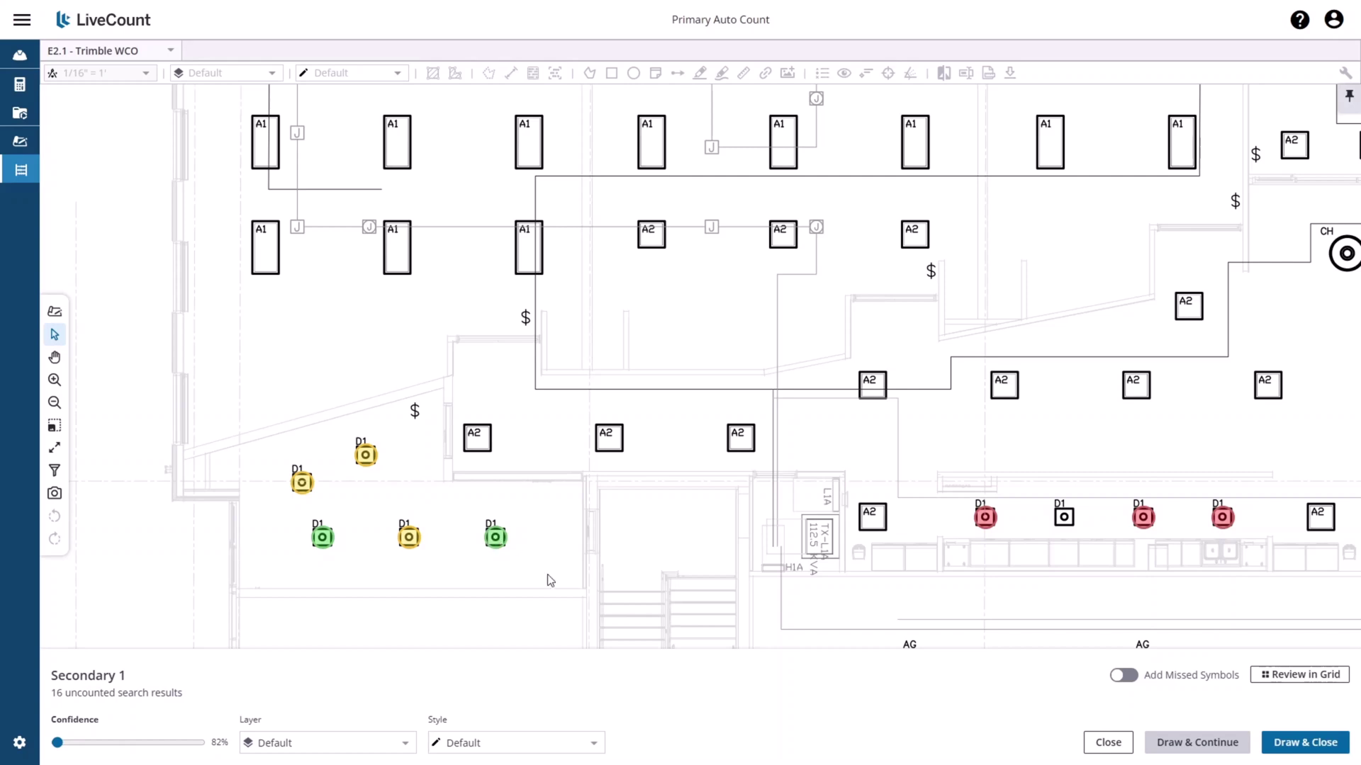
click(980, 519)
click(497, 536)
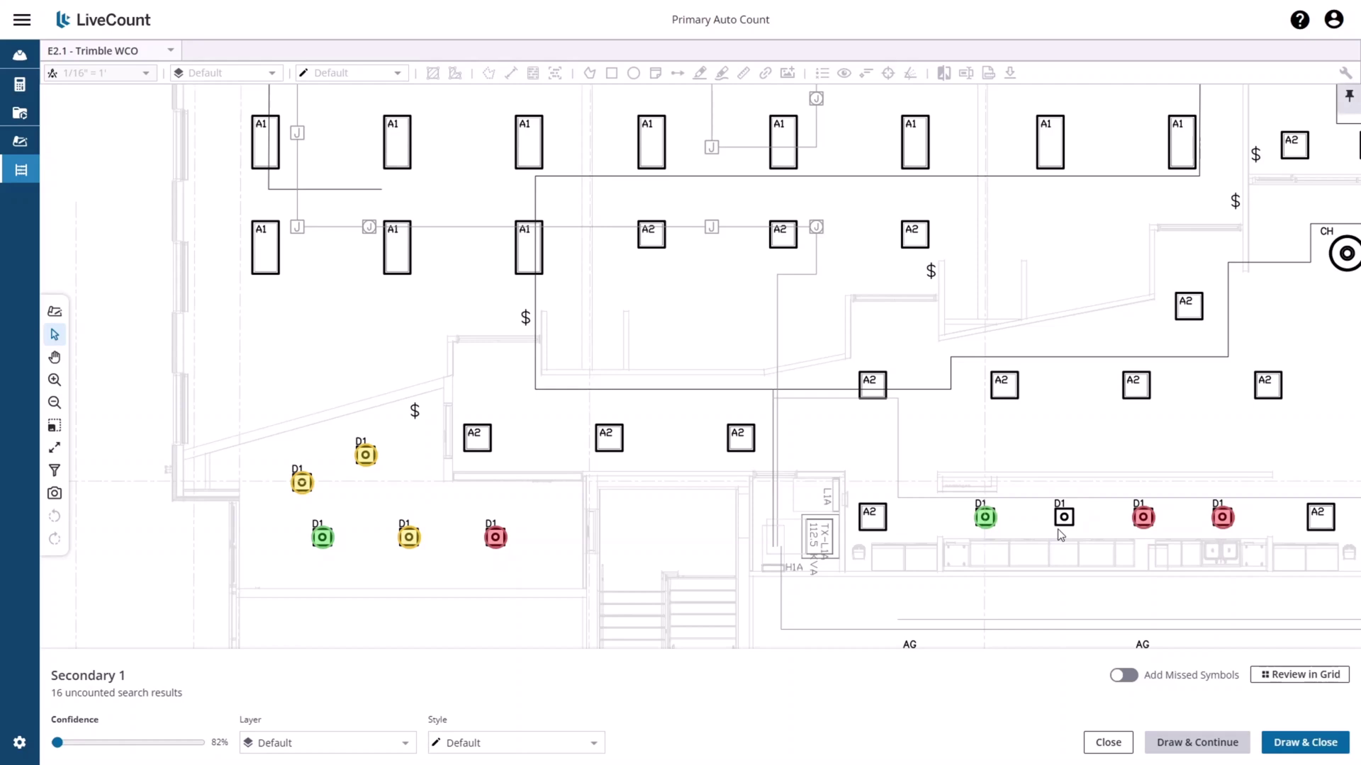
Step: Add the missed D1 and three AG fixtures to Secondary 1 as missed symbols, giving 20 results
click(1119, 684)
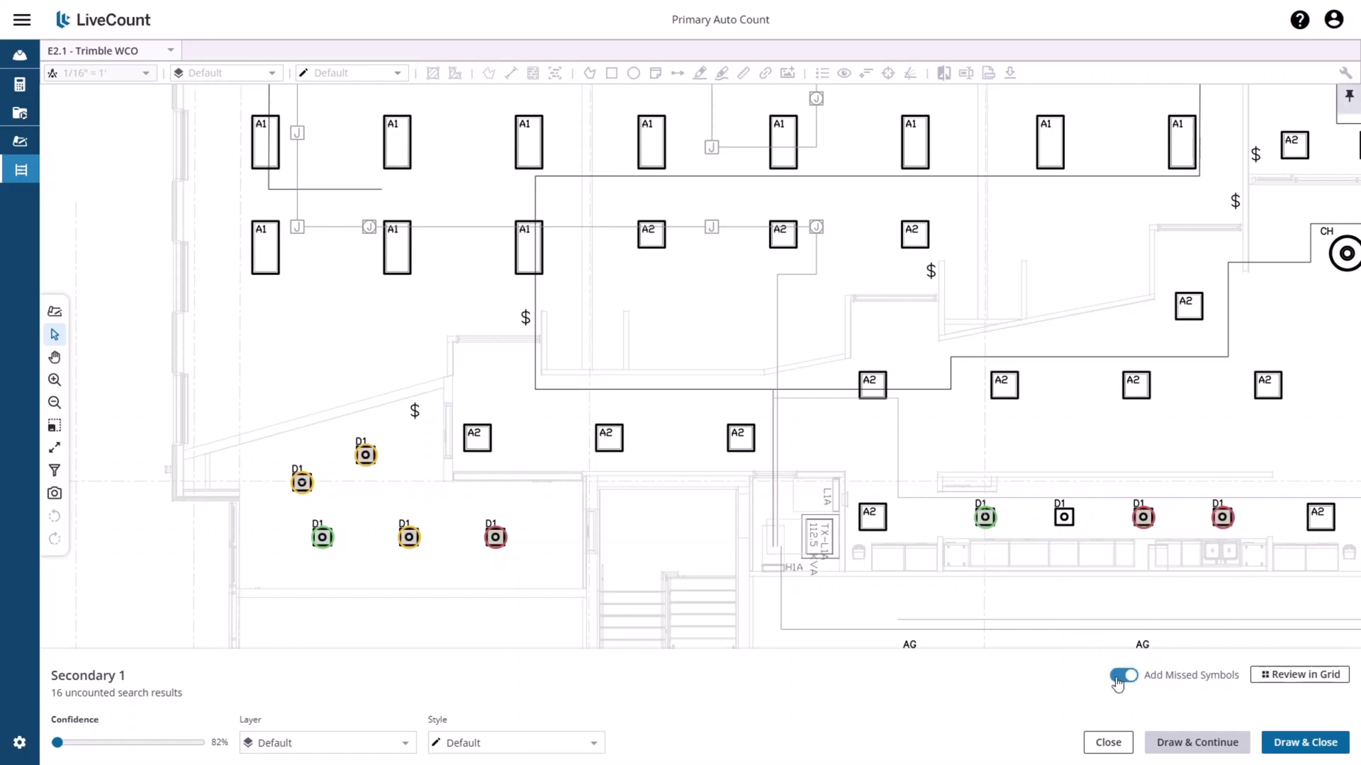
click(1064, 517)
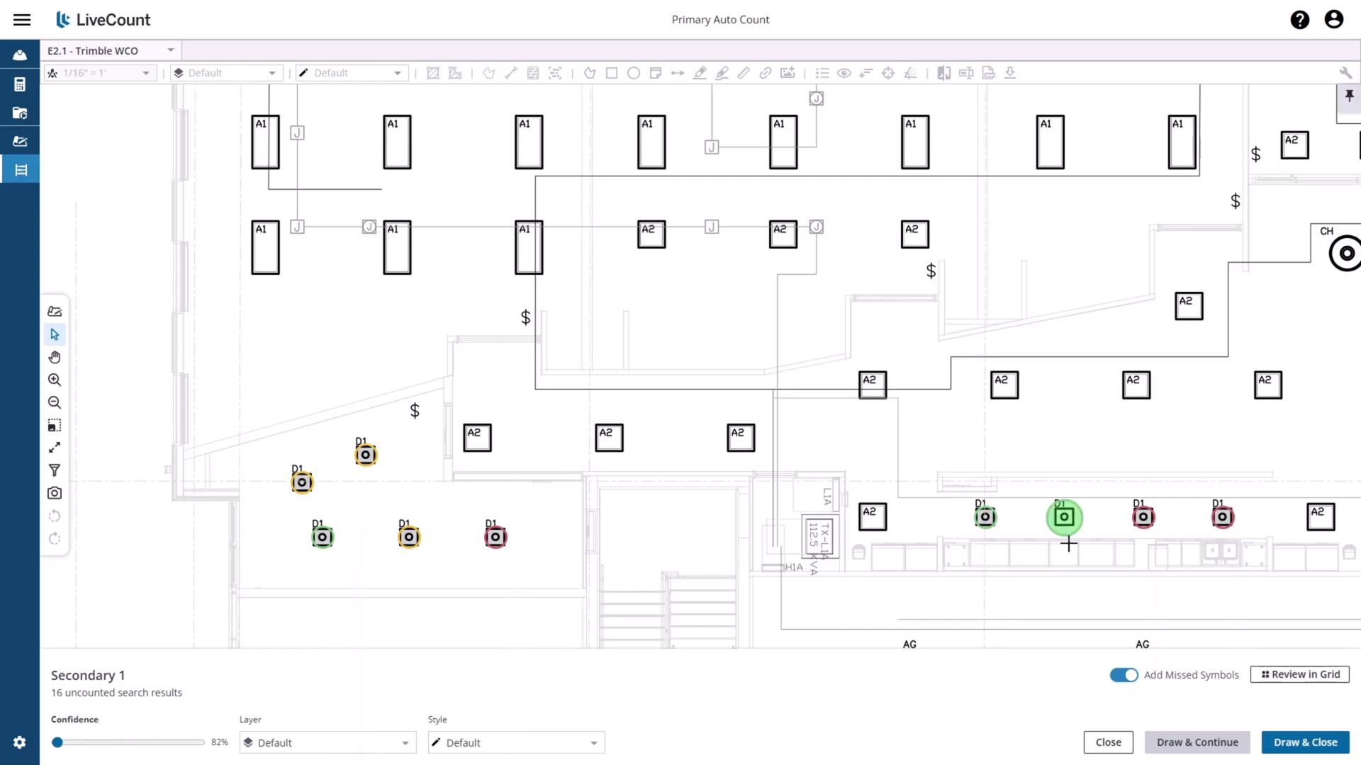
mouse_move(1068, 546)
mouse_down()
mouse_move(1028, 515)
mouse_move(956, 395)
mouse_move(882, 326)
mouse_move(805, 319)
mouse_up()
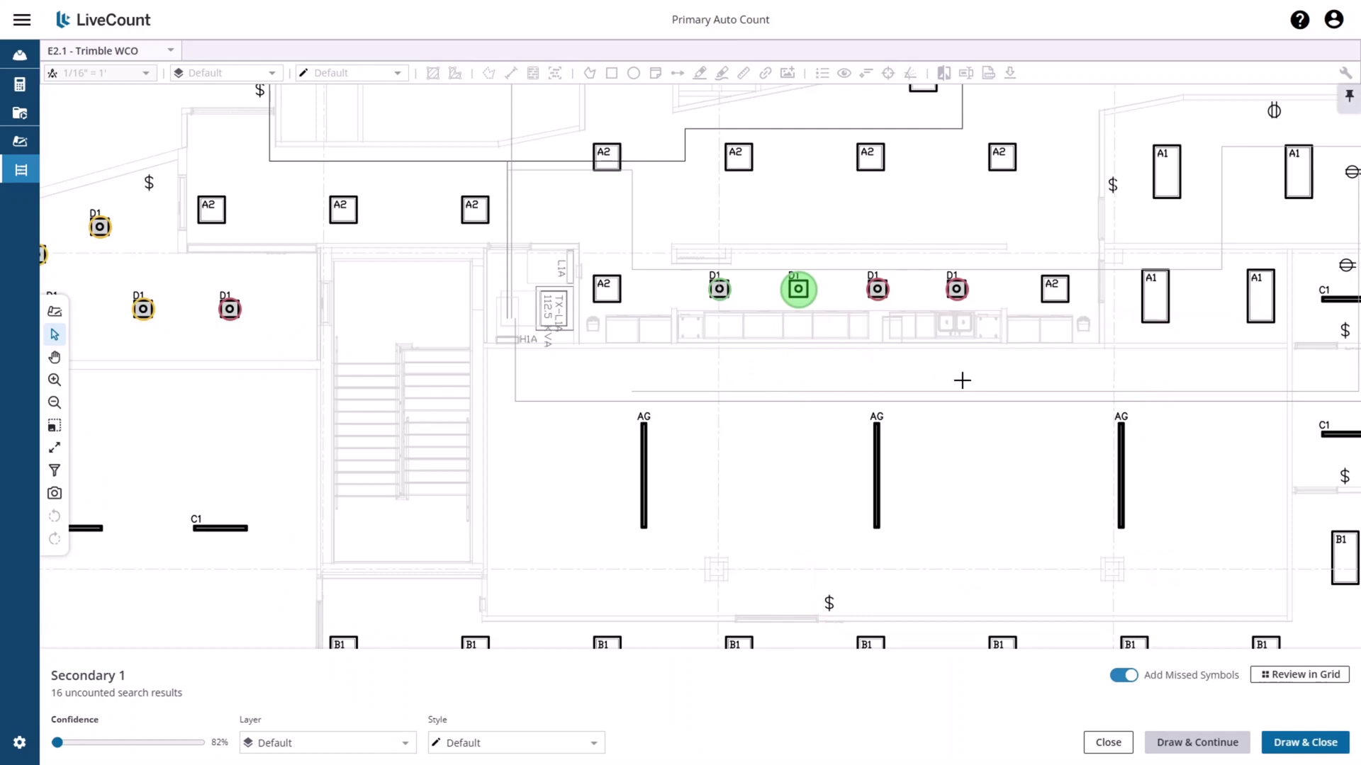
drag(962, 380, 634, 386)
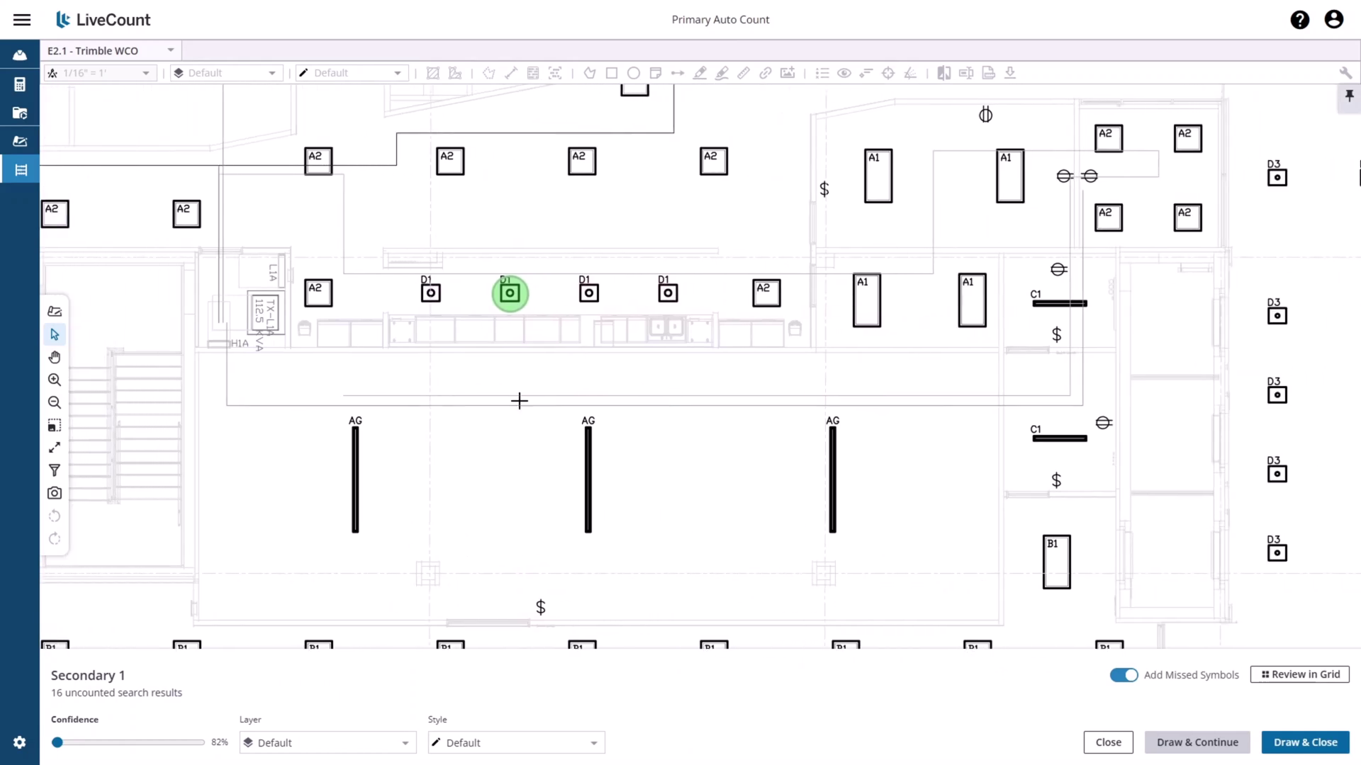
click(356, 419)
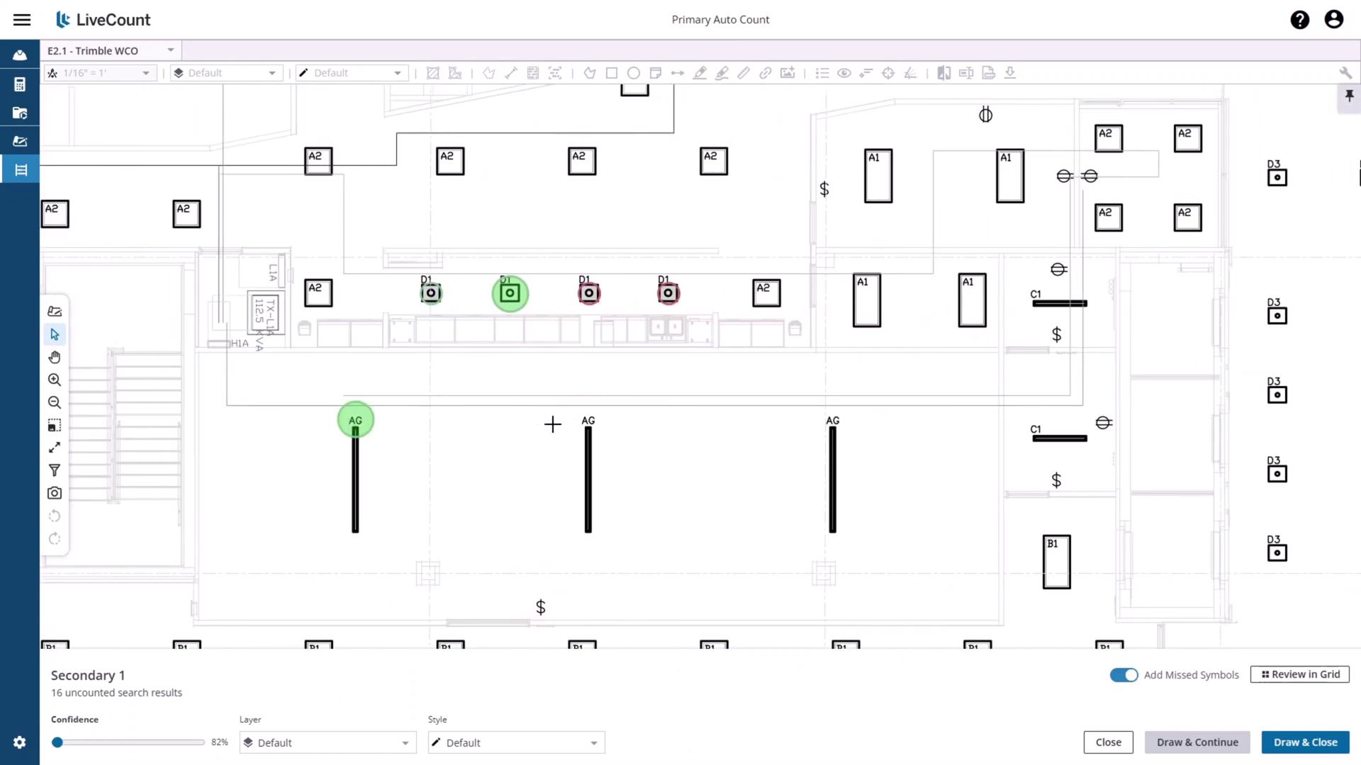
click(588, 420)
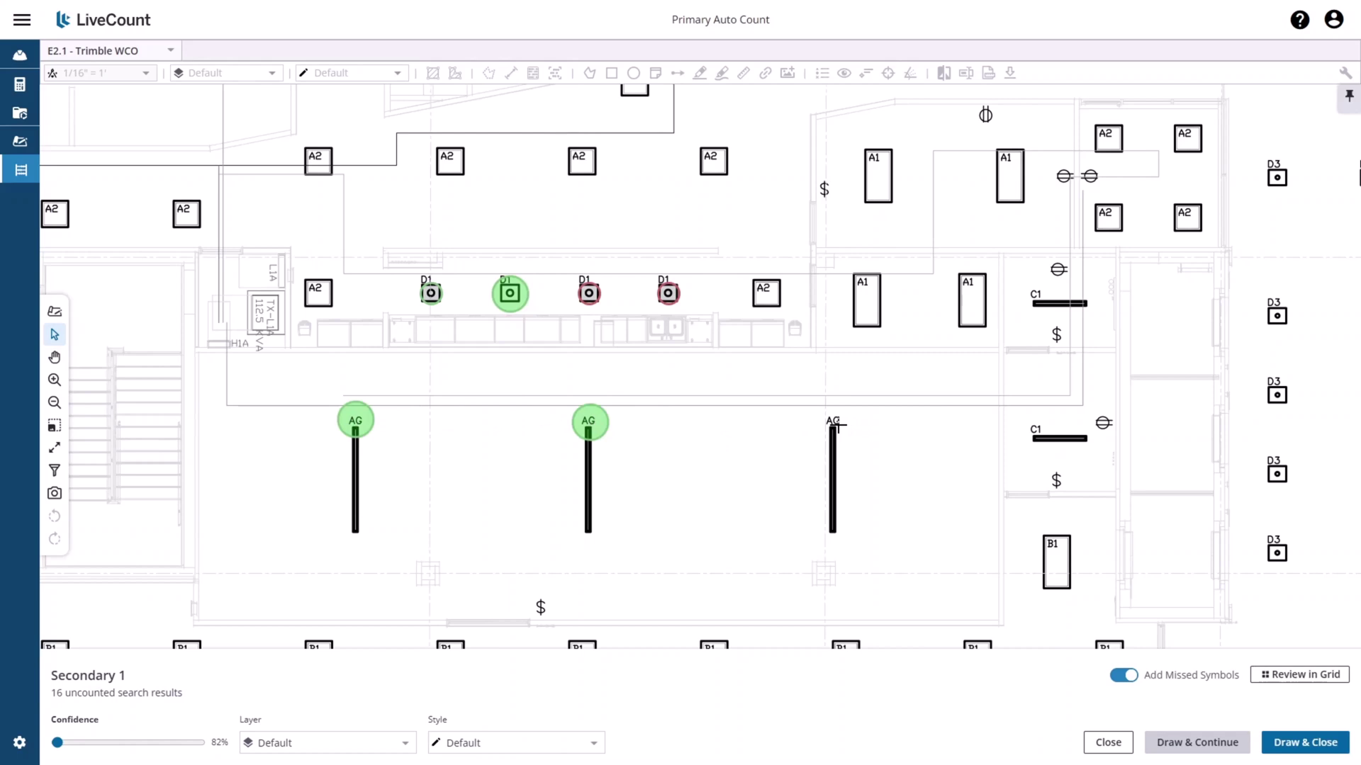
click(834, 421)
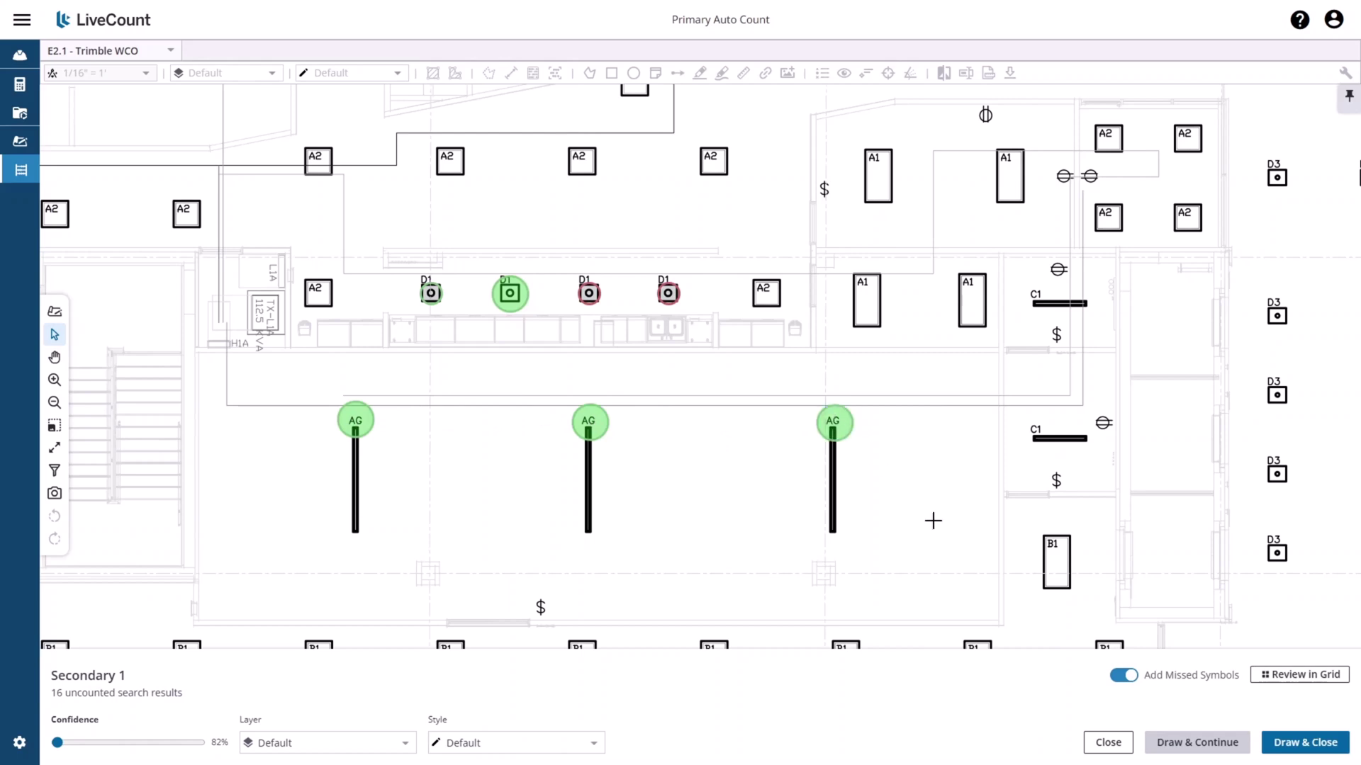
click(1128, 679)
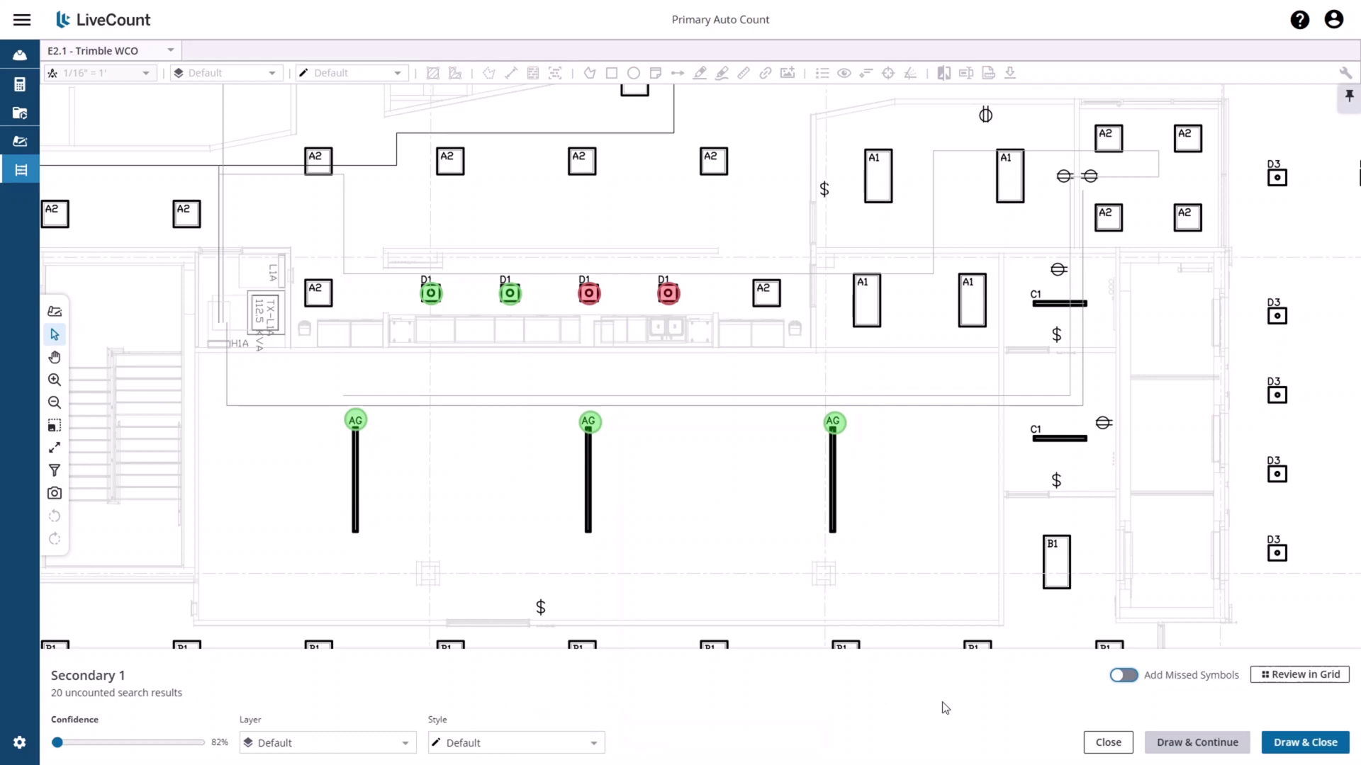
click(1307, 678)
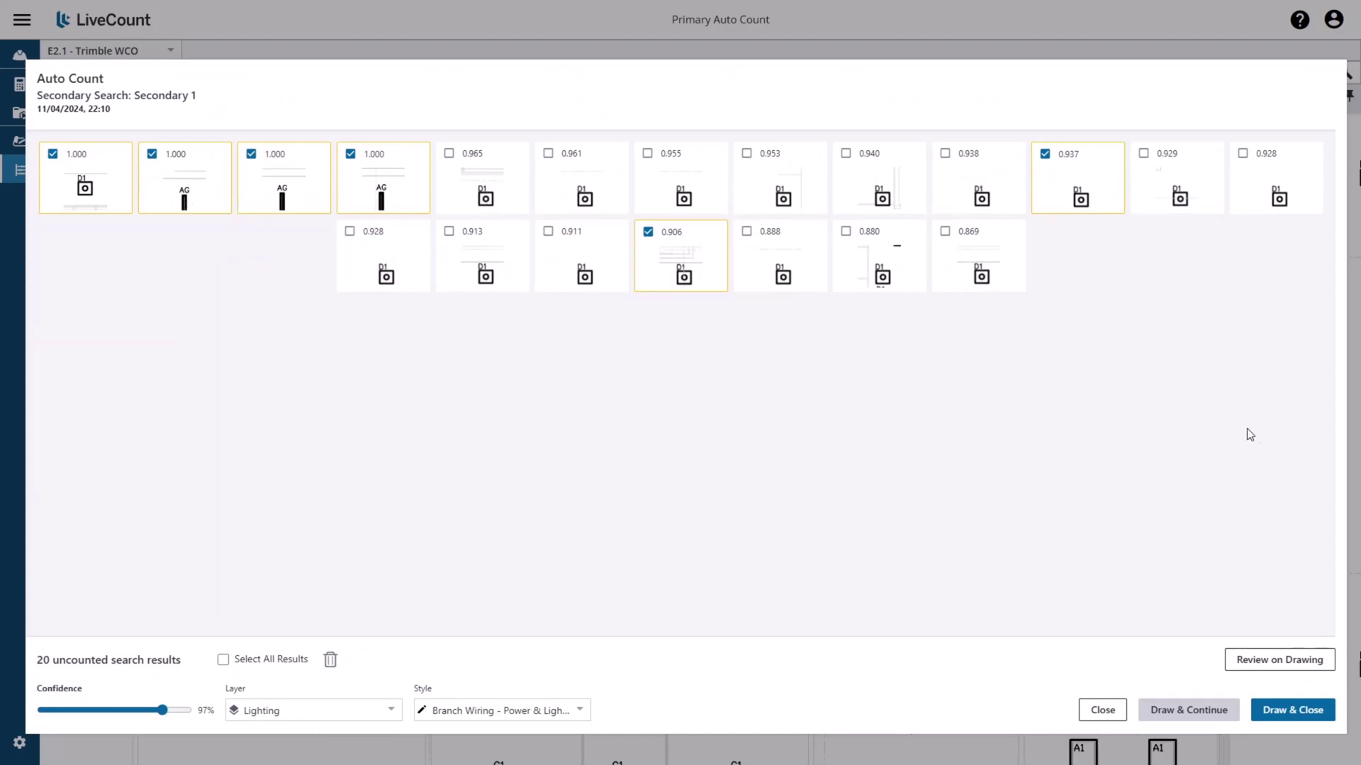
click(1278, 660)
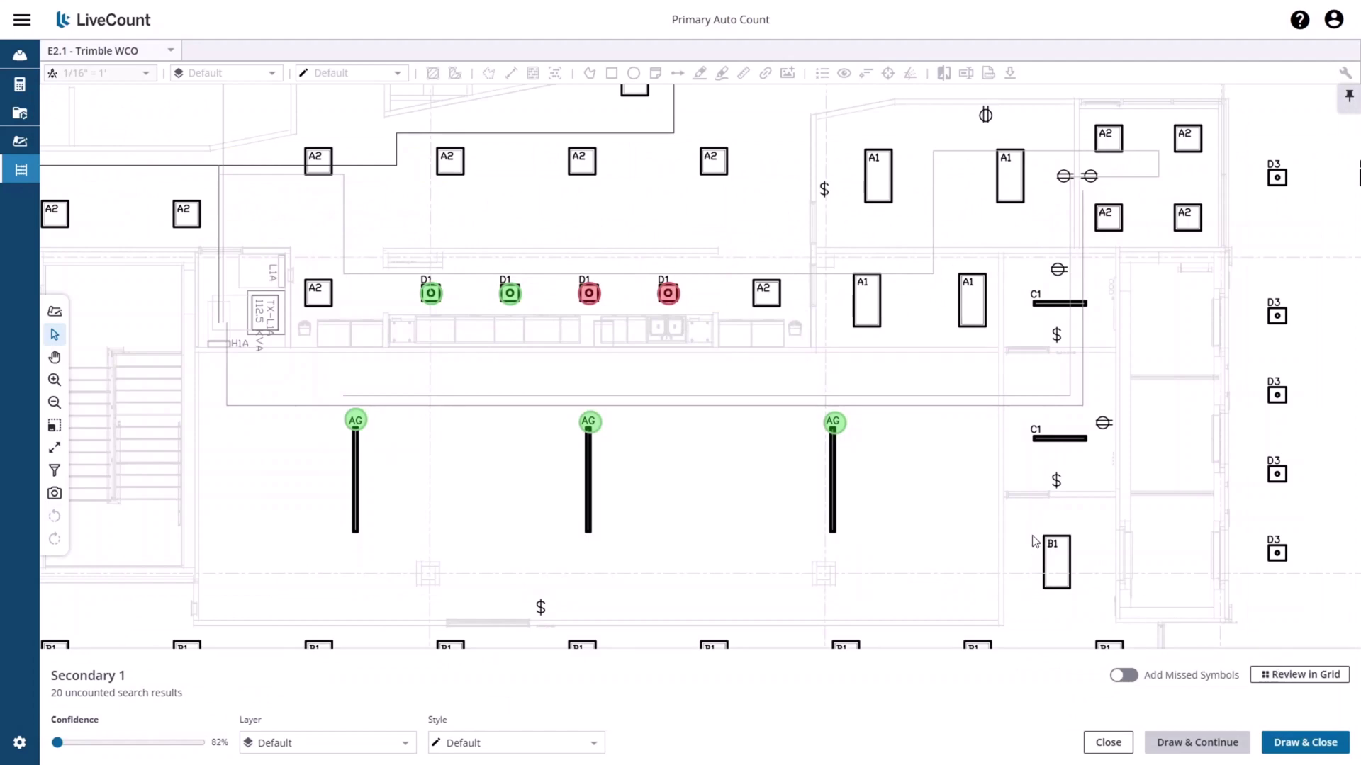
Step: Draw the accepted D1 and AG results, accept two more D1s, and close the search at 14/28
scroll(1034, 542, down, 2)
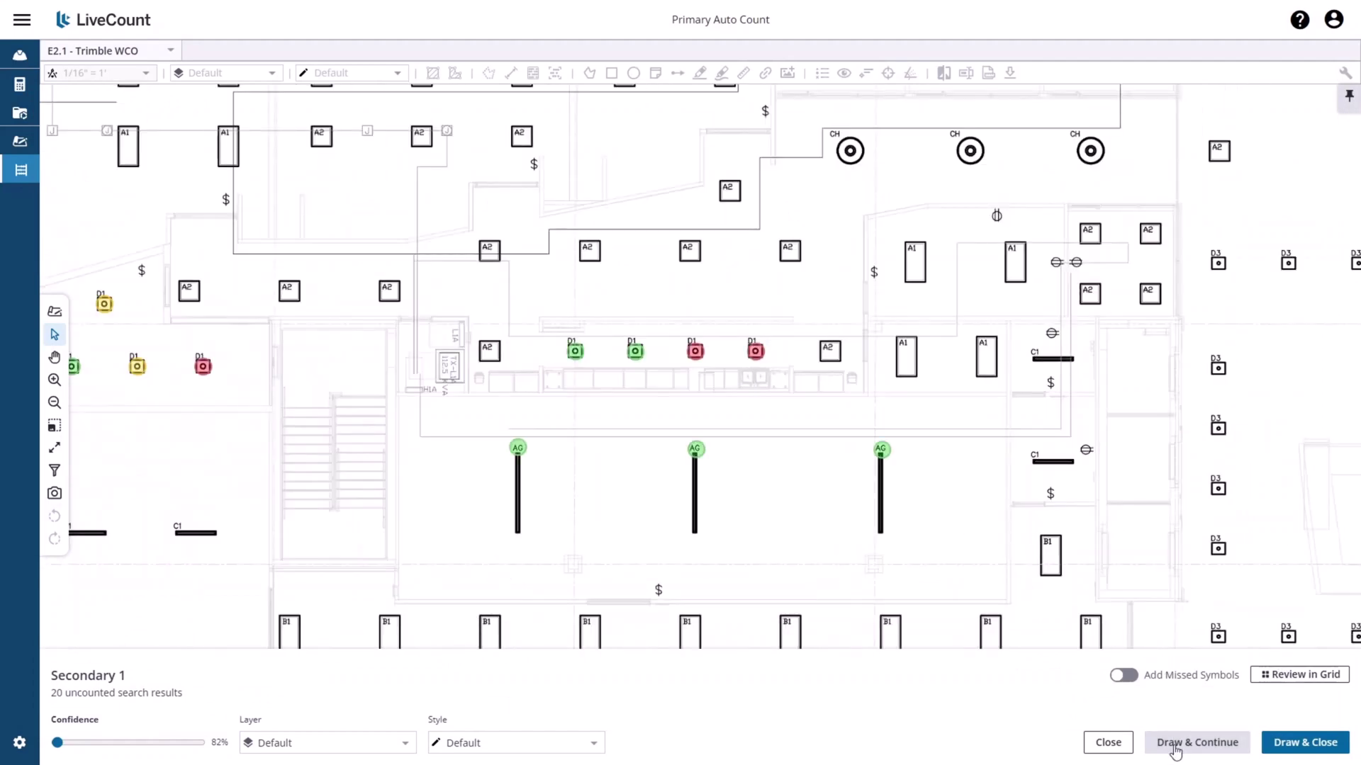
click(1174, 744)
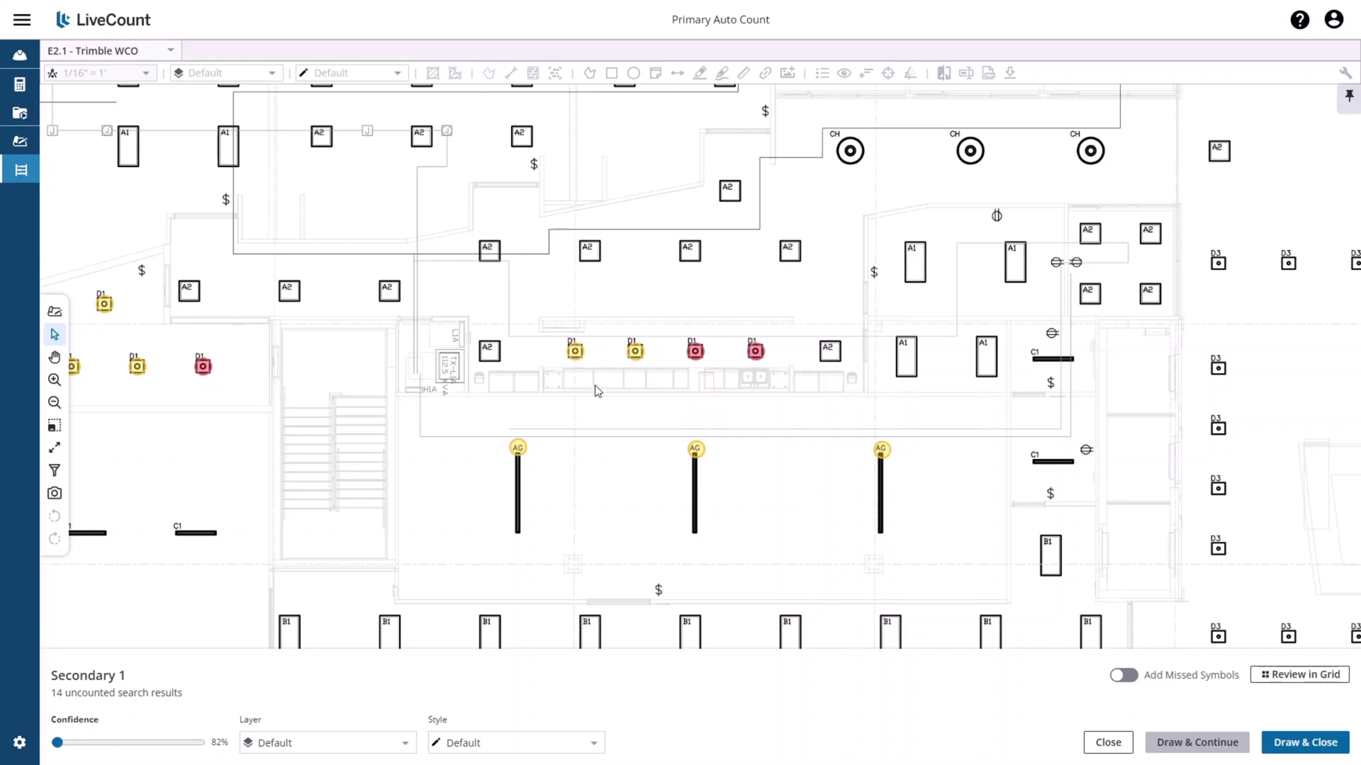
click(756, 353)
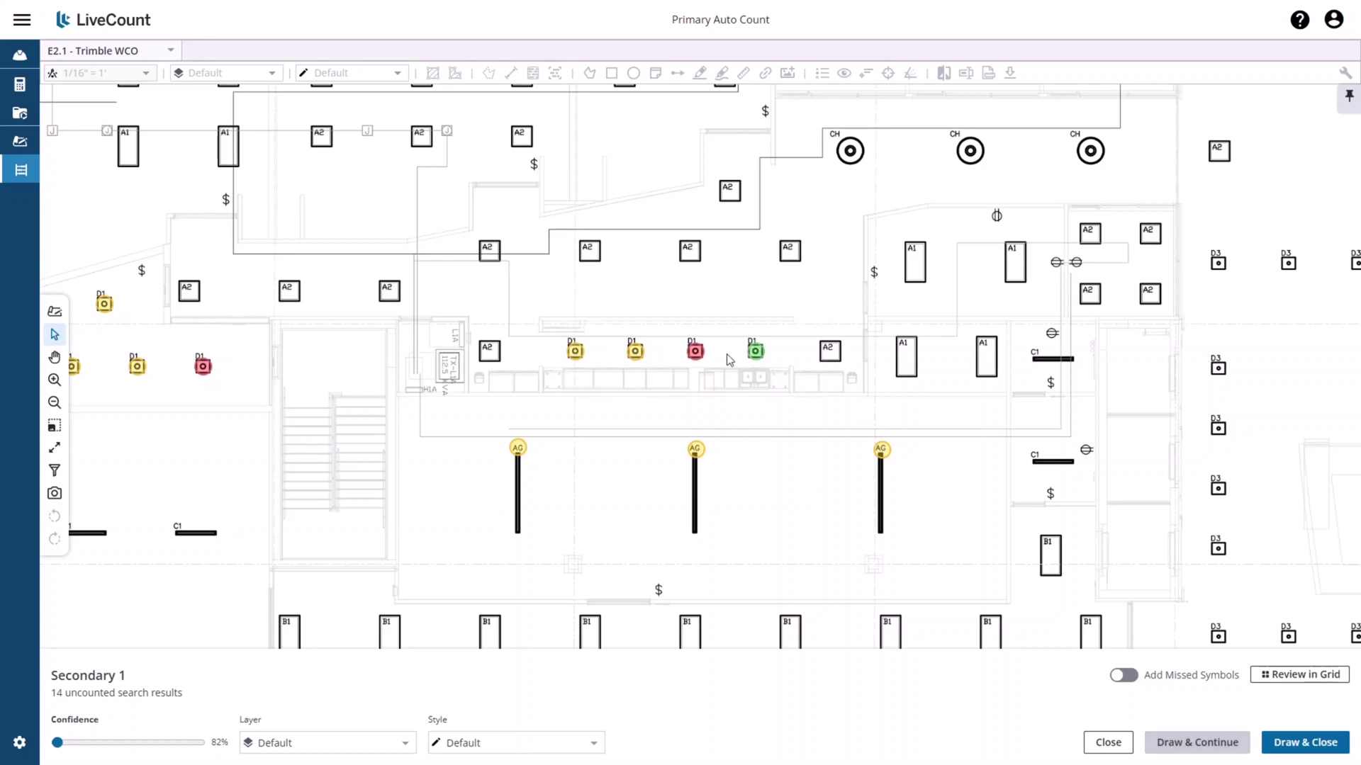
click(695, 352)
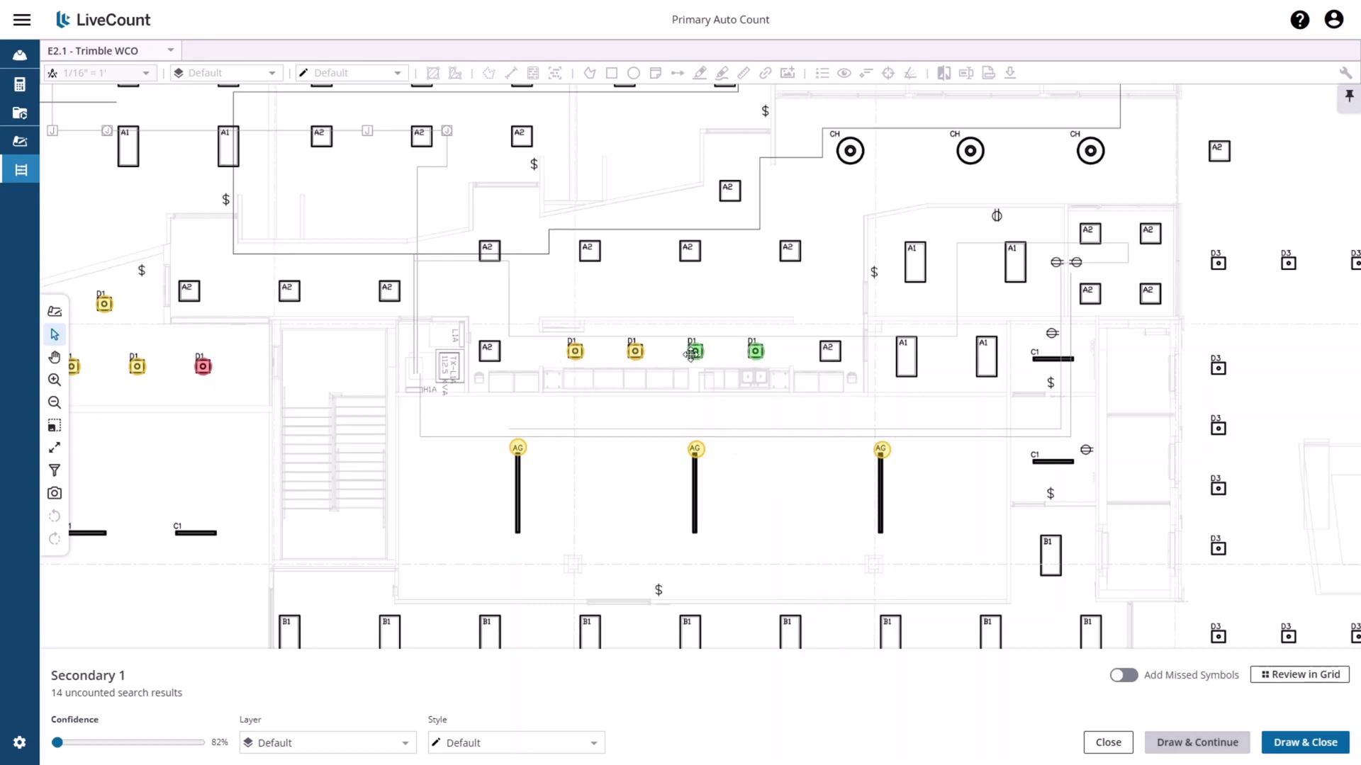
click(1292, 744)
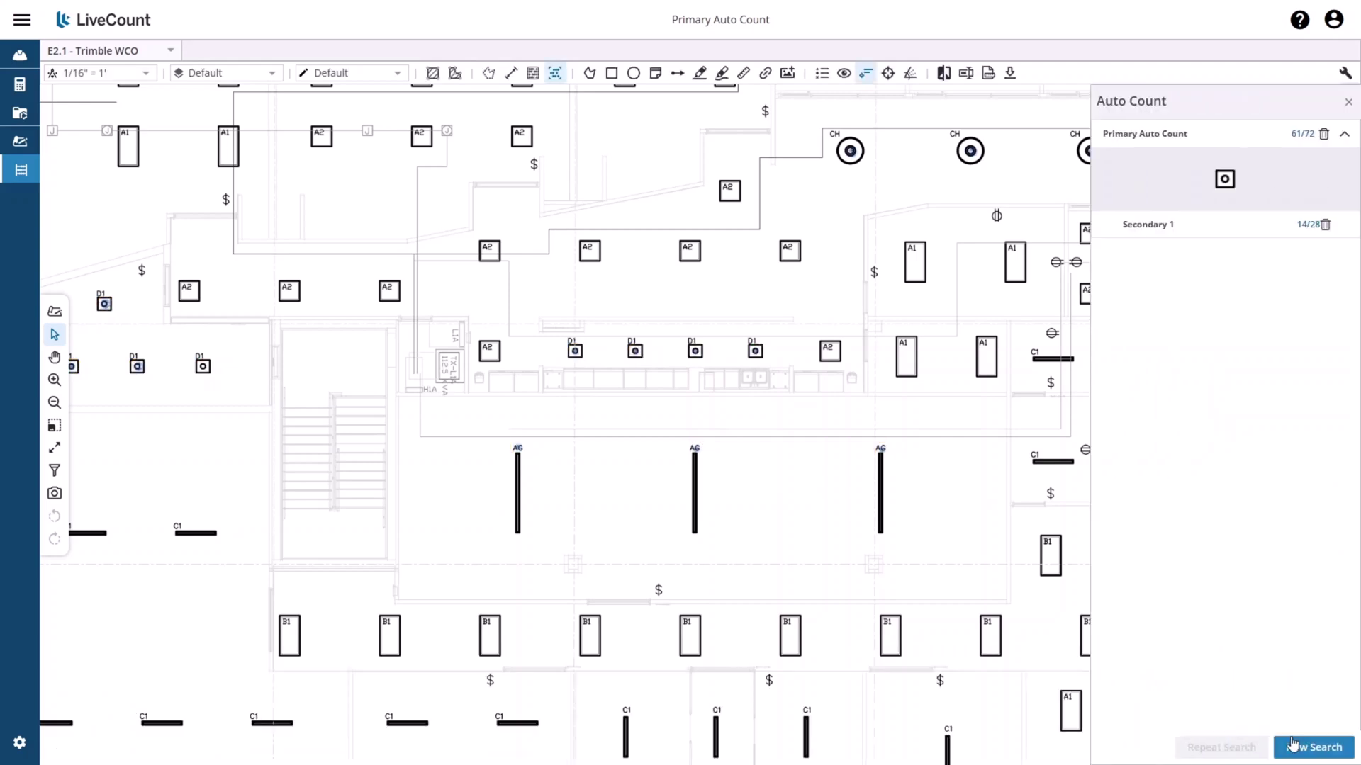